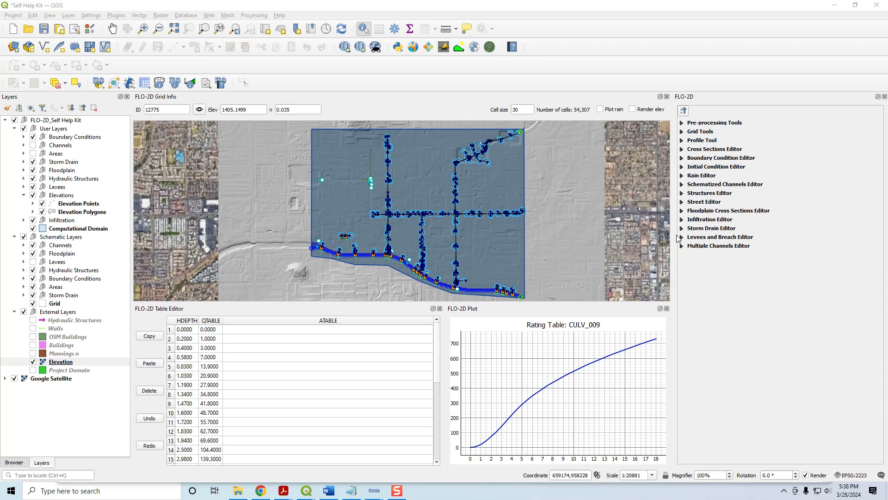
- Locate culvert CULV_009 on the map with the Structures Editor and set its rating to Culvert equation
scroll(499, 143, up, 1)
scroll(498, 143, up, 1)
drag(494, 160, 488, 194)
scroll(466, 200, up, 1)
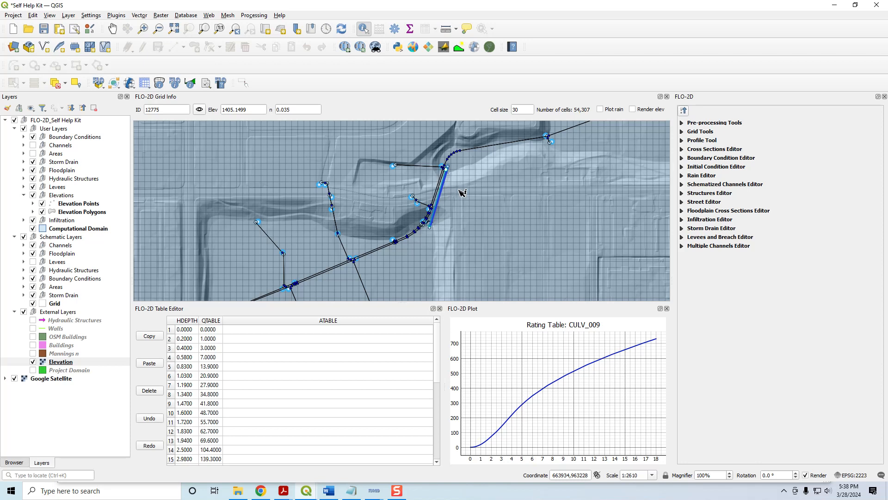
click(682, 194)
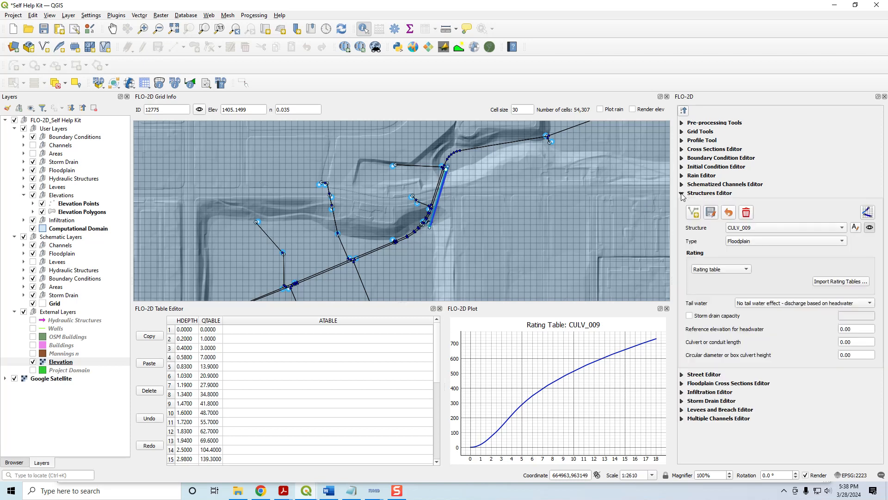
click(750, 229)
click(750, 230)
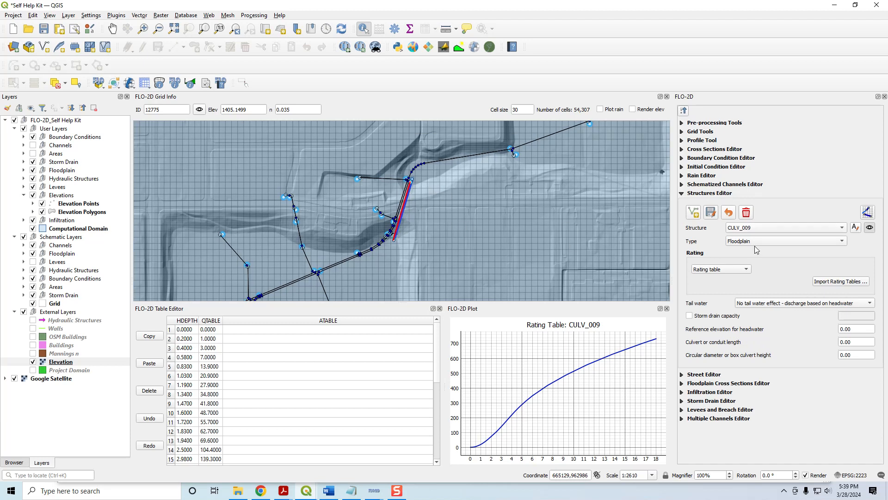
click(728, 273)
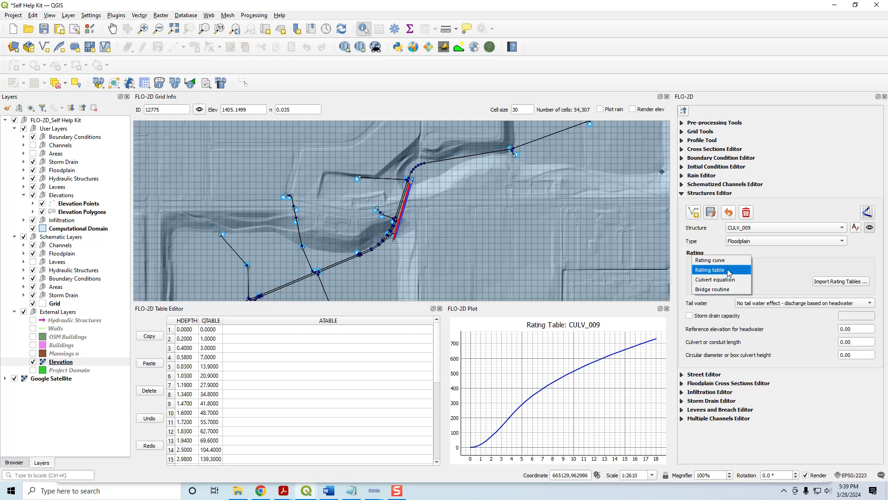
click(725, 280)
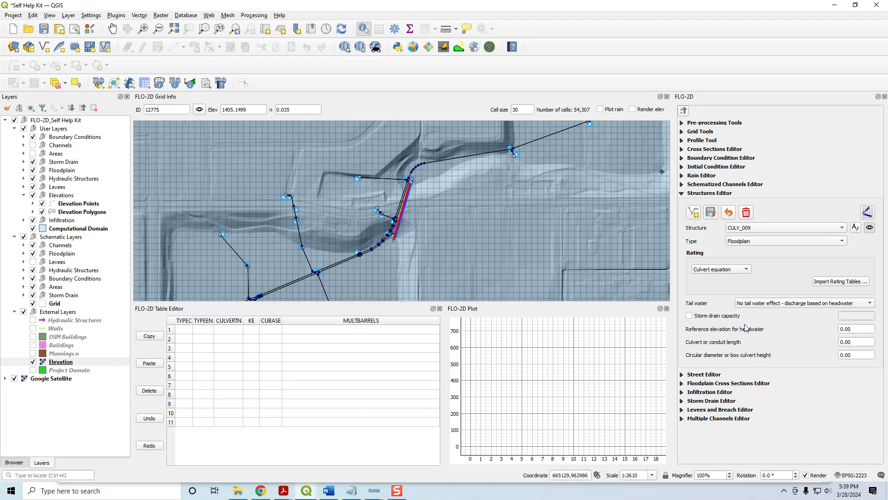
- Review the culvert geometry in the Word lessons document and set the circular diameter of CULV_009 to 4 in QGIS
double_click(855, 342)
key(Tab)
mouse_move(286, 495)
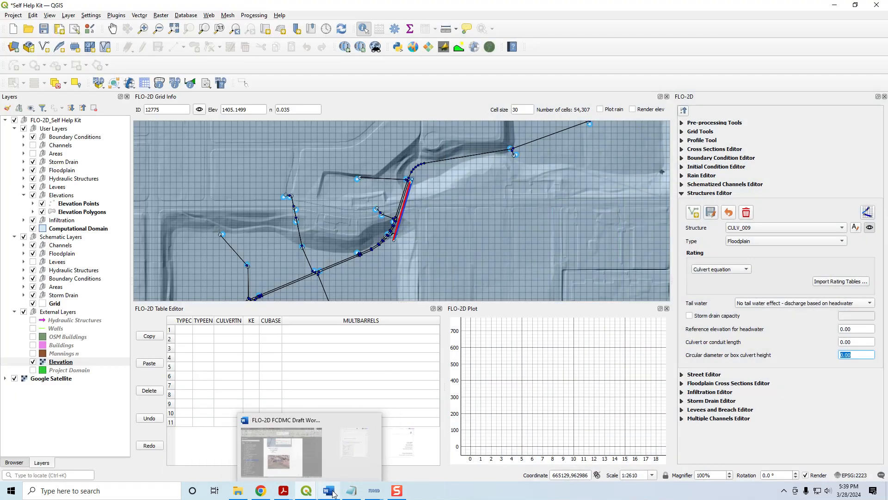
click(319, 448)
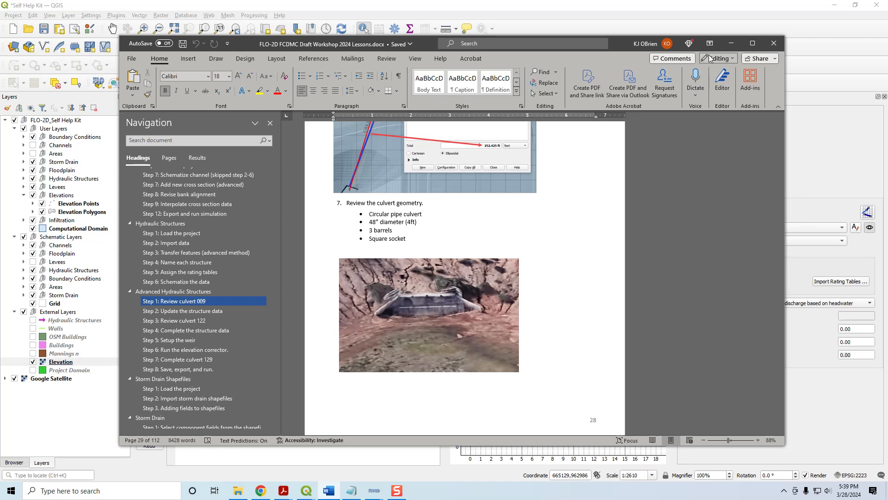
click(732, 43)
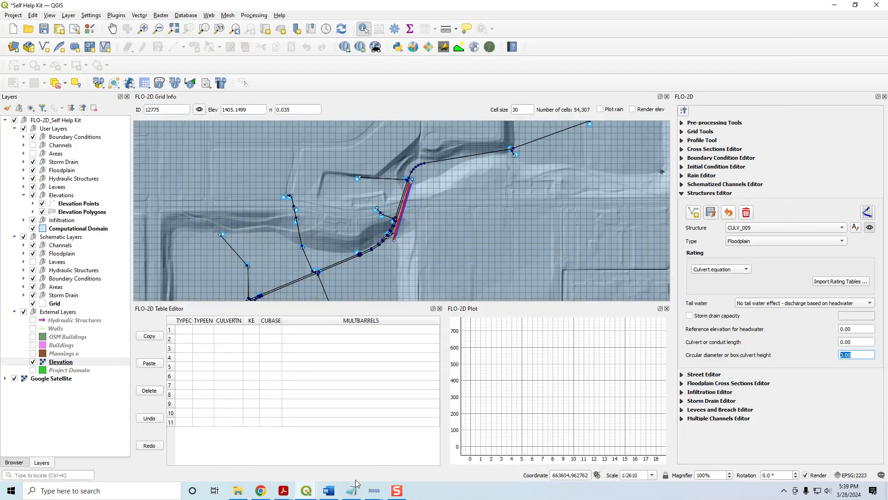
click(329, 492)
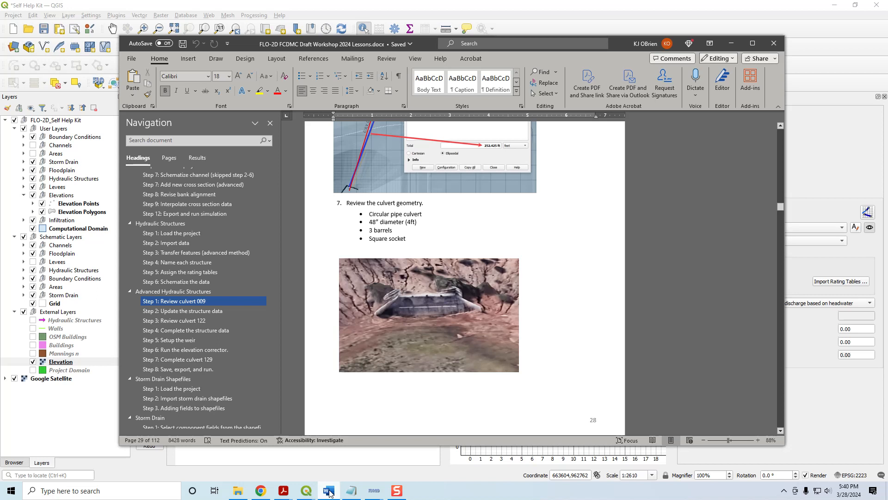
click(329, 491)
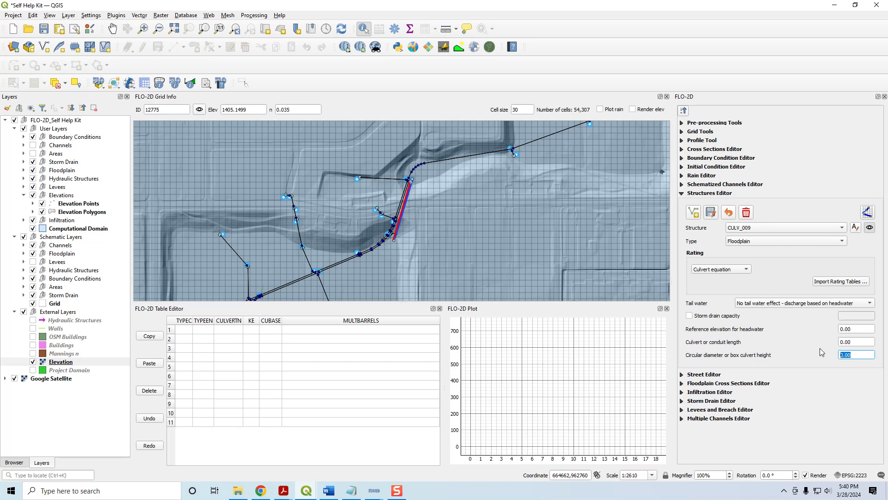
text(4)
key(Tab)
- Measure the length of culvert CULV_009 in feet between its two headwalls on the map
drag(855, 342, 828, 345)
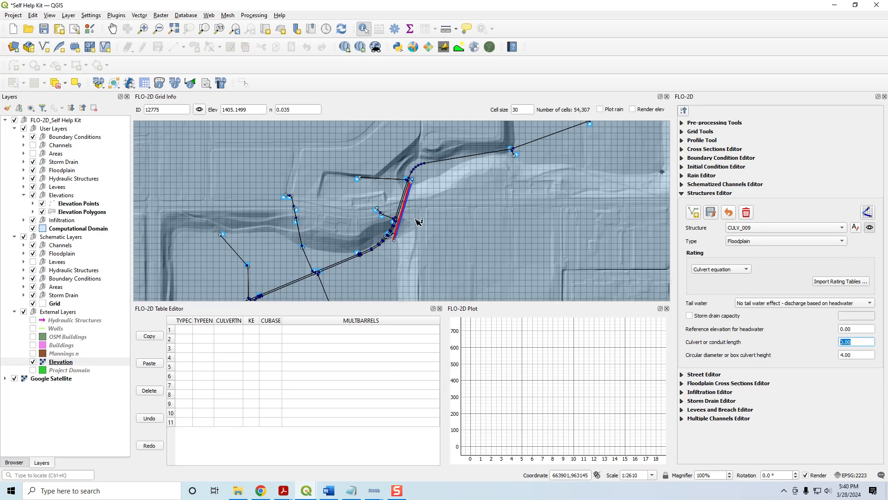
scroll(407, 213, up, 1)
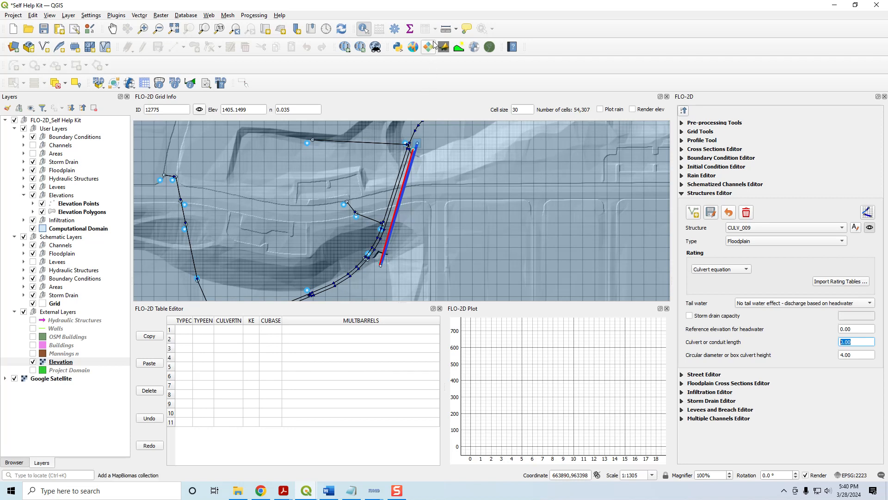
click(456, 30)
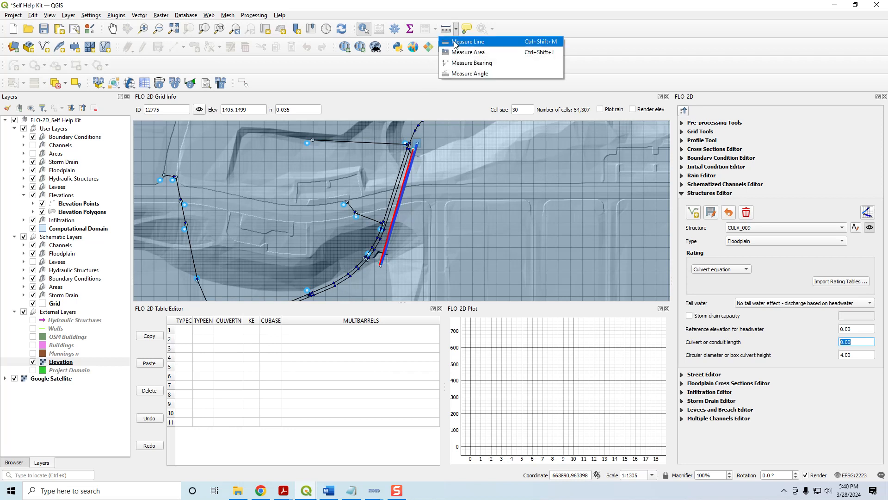
click(455, 42)
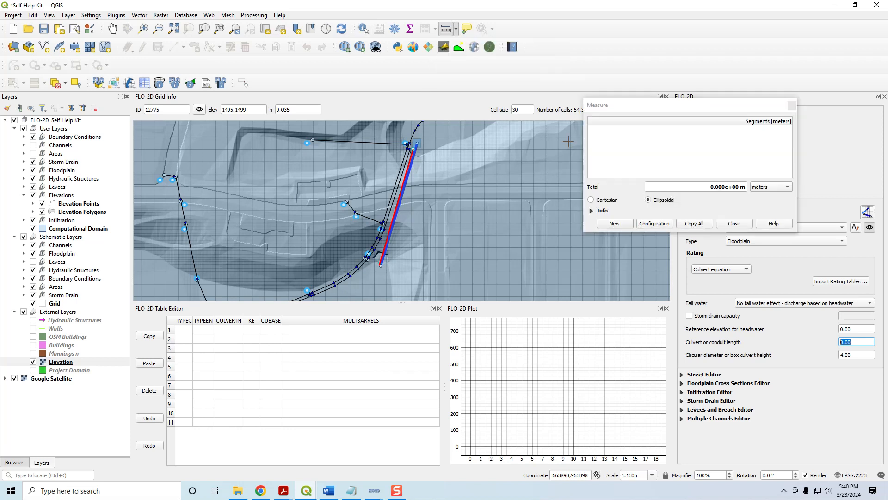
click(772, 187)
click(761, 206)
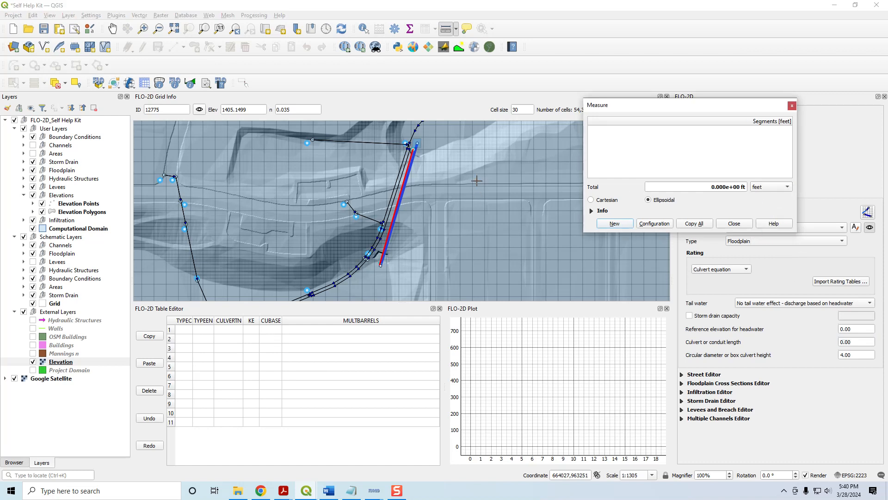
scroll(415, 158, up, 2)
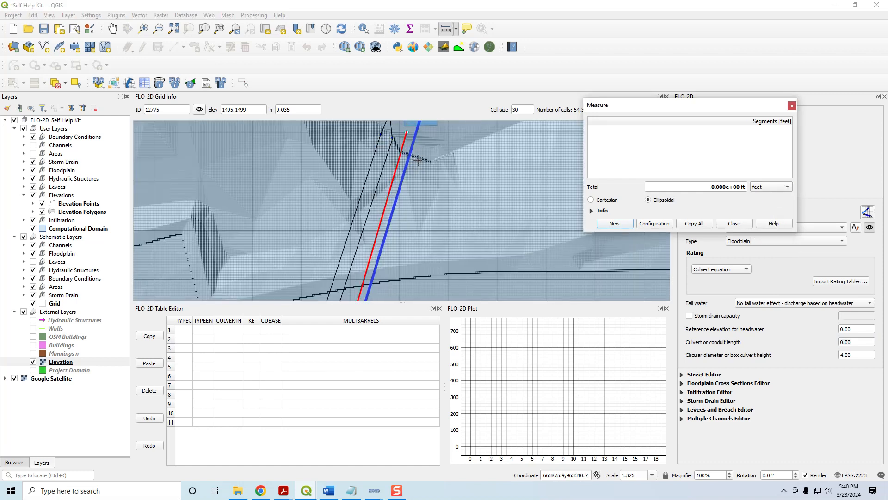
click(415, 156)
scroll(405, 245, down, 1)
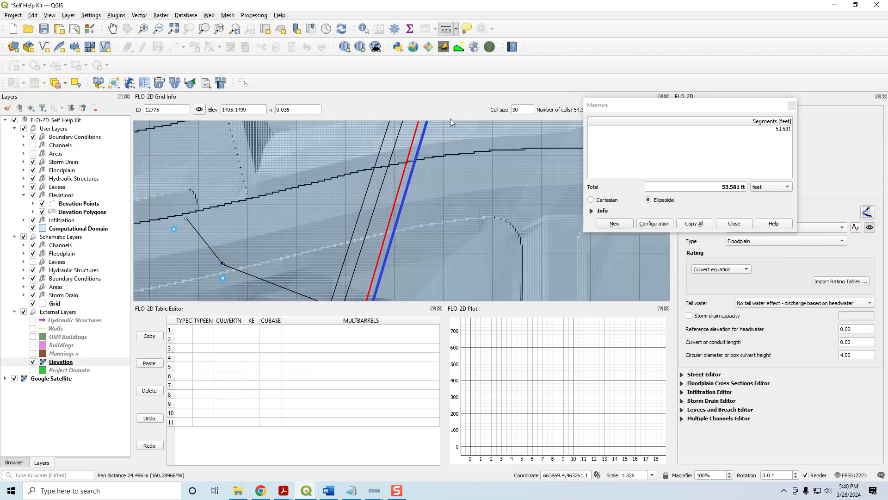
drag(411, 283, 466, 132)
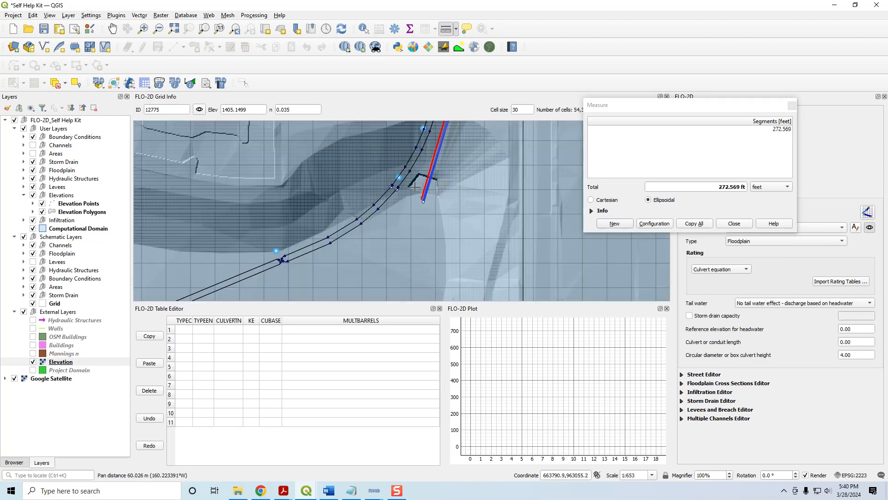
click(431, 178)
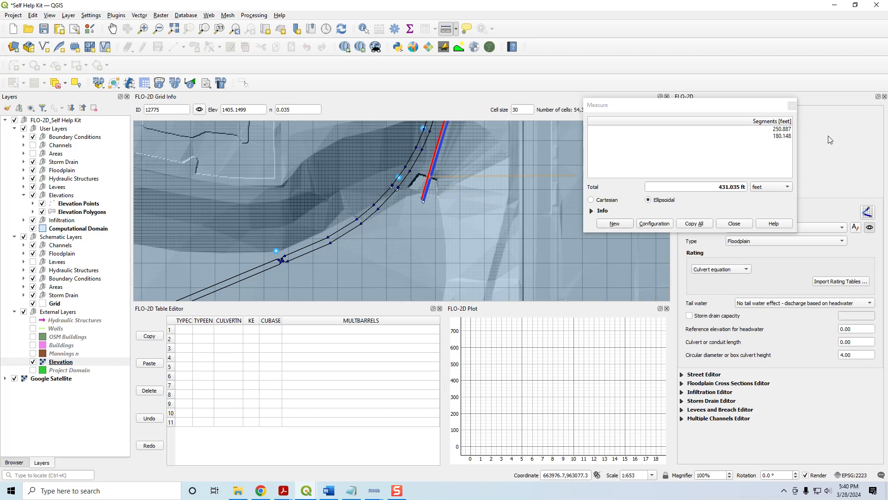
click(745, 224)
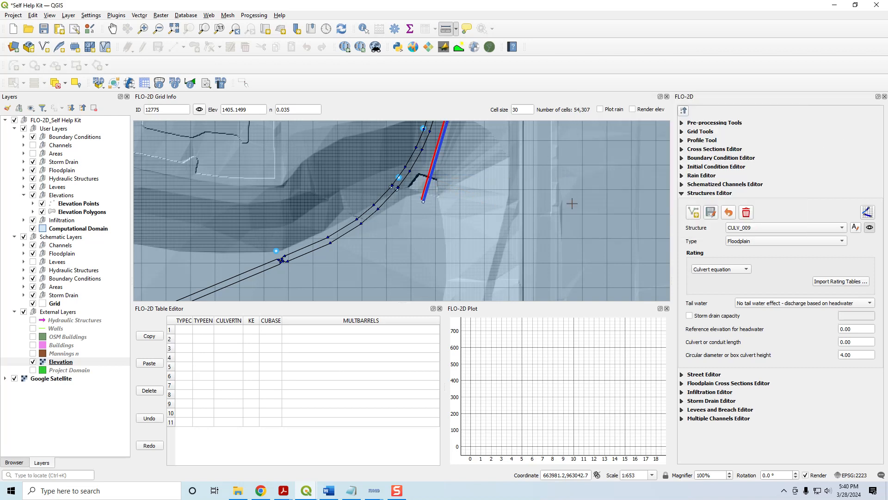
- Set the culvert or conduit length of CULV_009 to 250
click(860, 342)
key(ctrl+a)
text(250)
drag(442, 164, 375, 376)
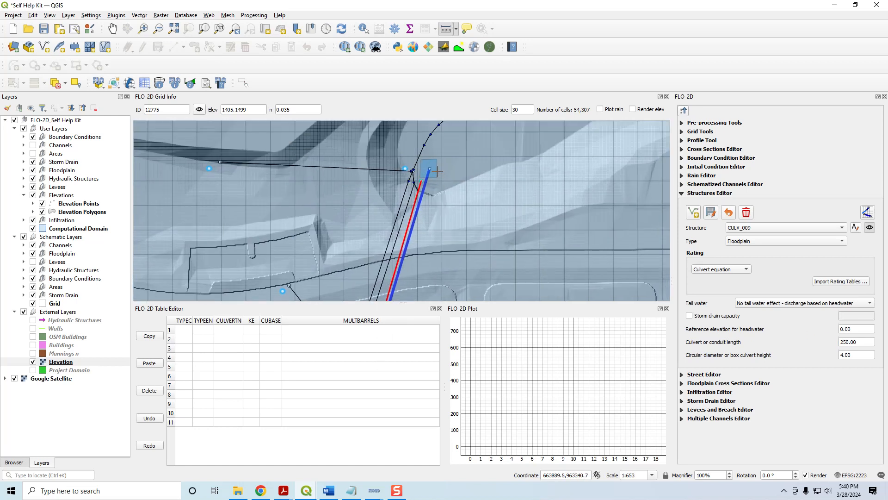
drag(861, 329, 823, 330)
- Enter 3 for MULTBARRELS and 0.018 for CULVERTN in the first row of the culvert table
click(312, 332)
text(3)
click(271, 329)
click(253, 332)
click(229, 331)
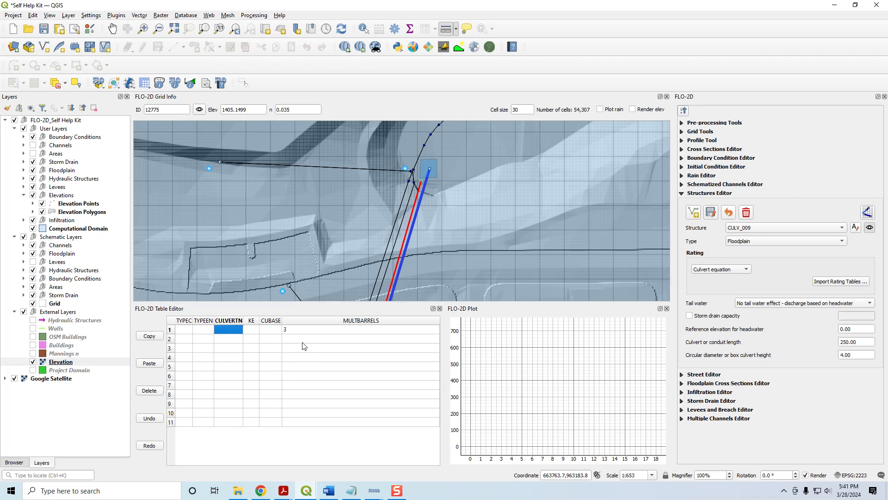
text(0.018)
click(206, 330)
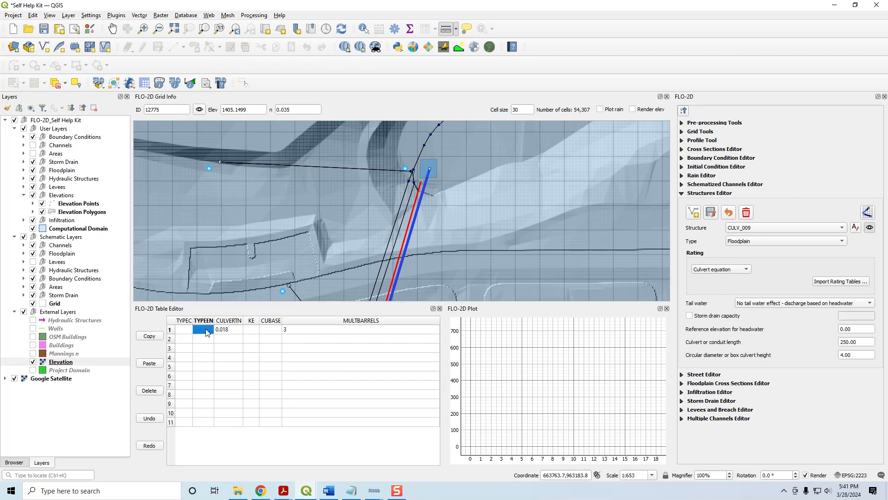
click(187, 333)
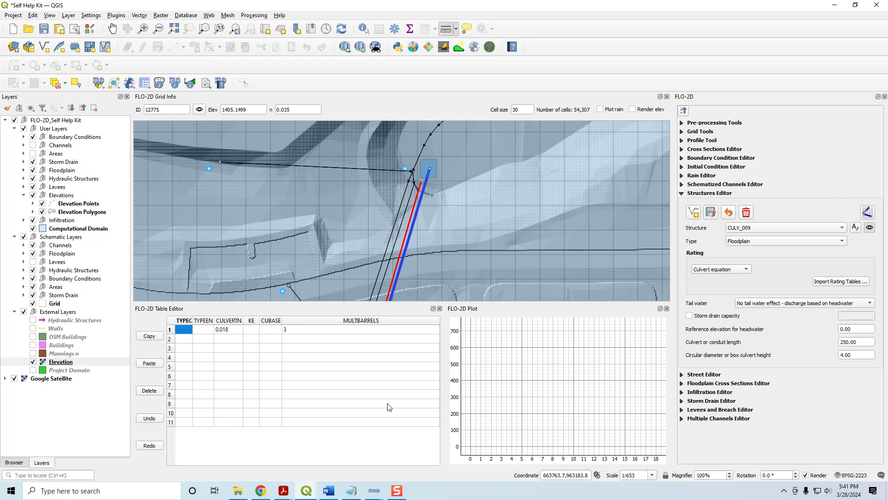
- Read the TYPEC, TYPEEN, CULVERTN, KE and CUBASE settings under "Step 2: Update the structure data" in the Word lessons document
click(329, 491)
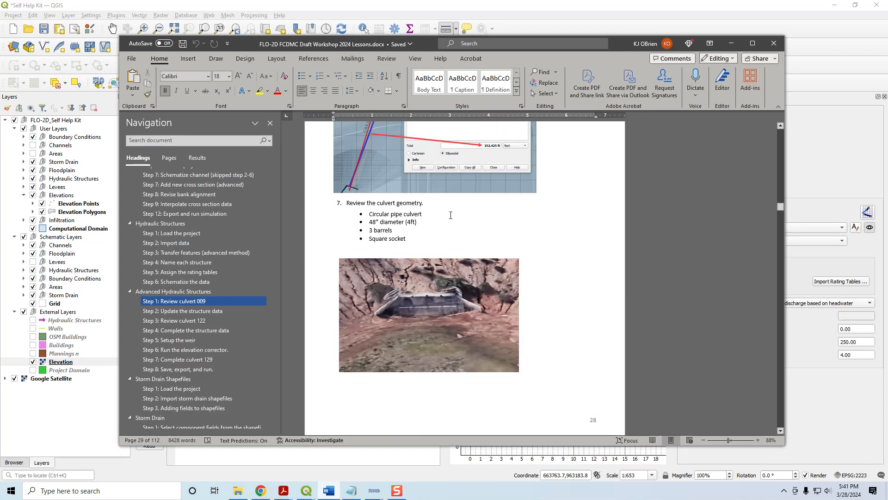
scroll(423, 268, down, 8)
scroll(422, 269, down, 4)
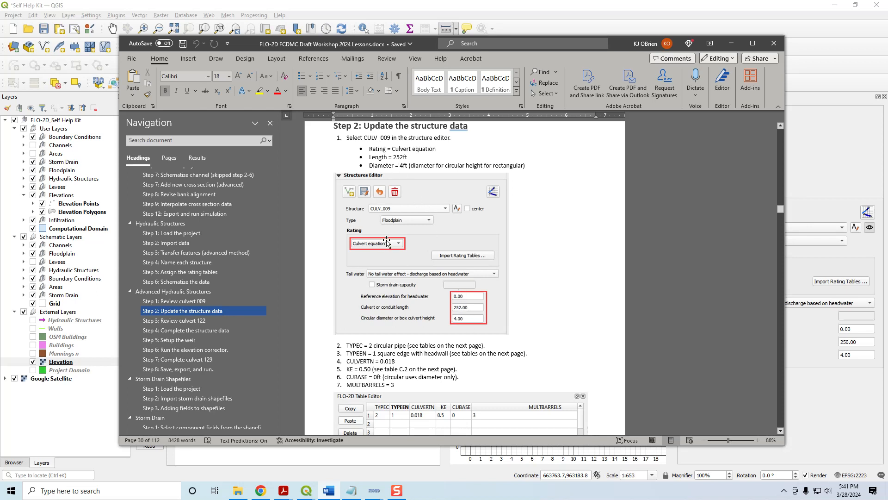
scroll(590, 264, down, 3)
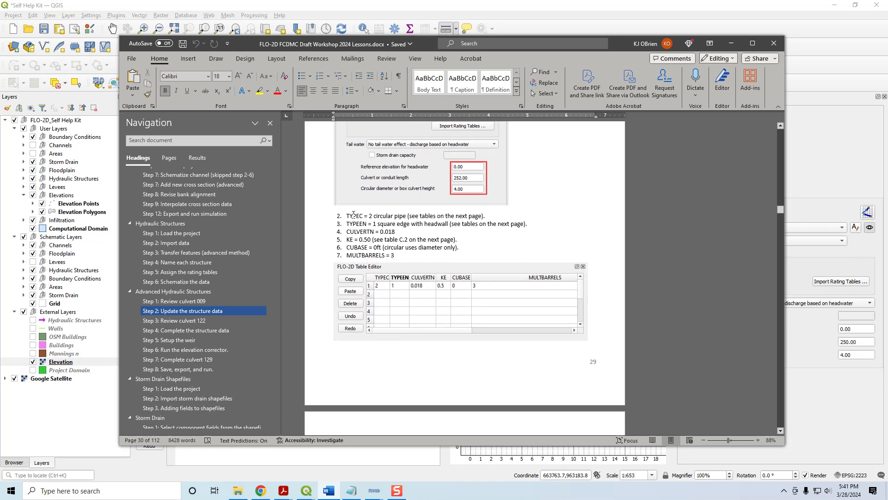
drag(347, 214, 493, 216)
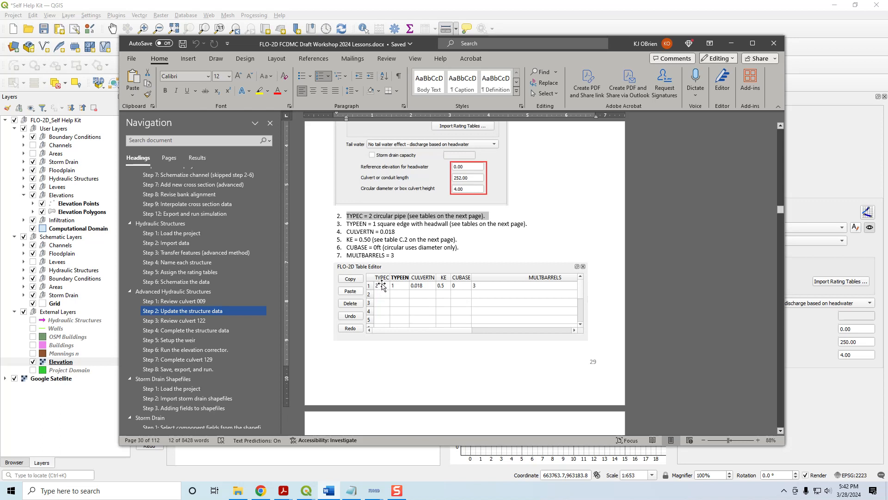
drag(347, 223, 526, 223)
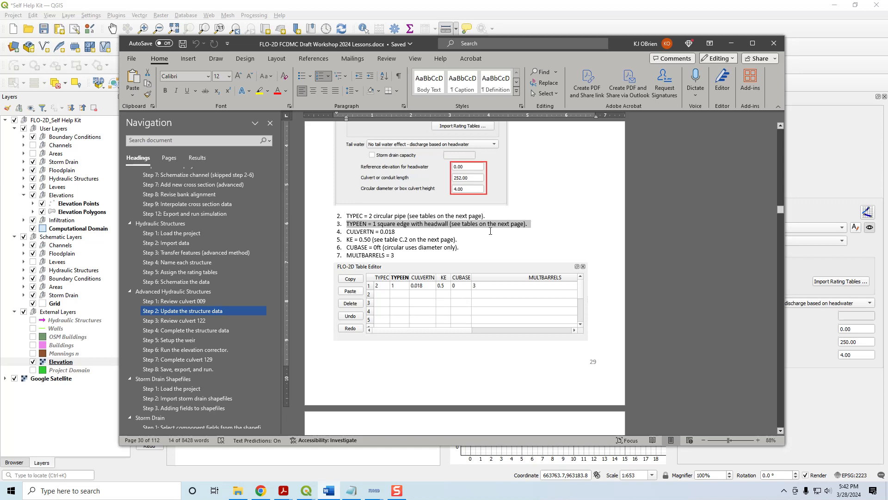
drag(348, 231, 421, 232)
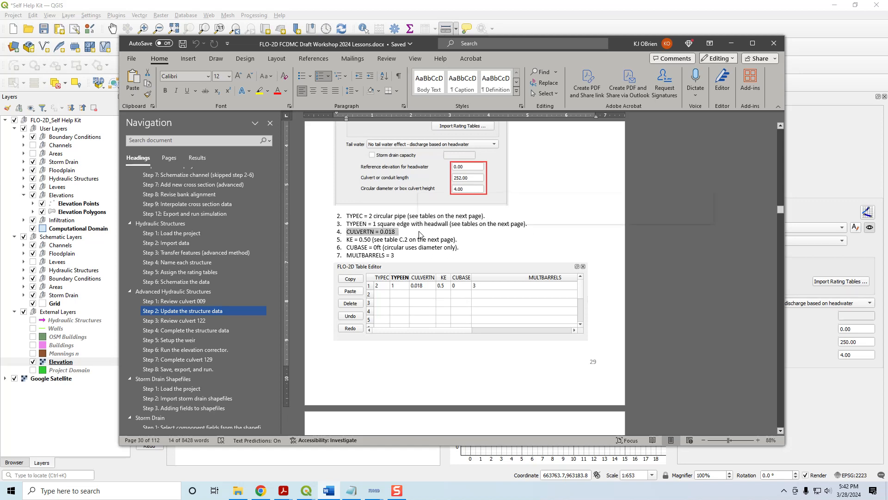
drag(348, 240, 457, 242)
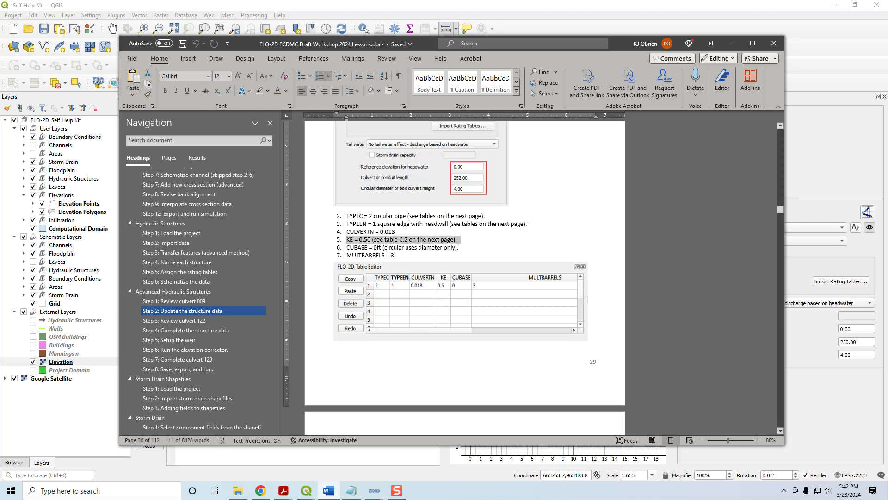
drag(347, 248, 461, 248)
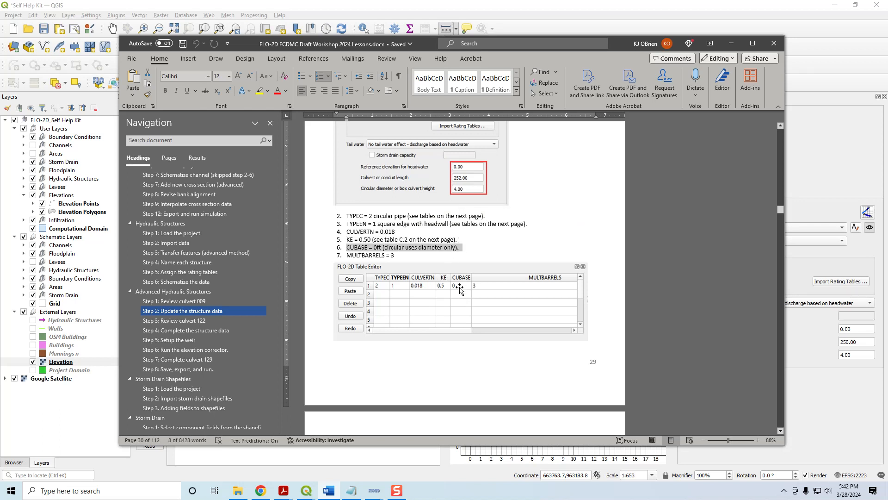
click(479, 242)
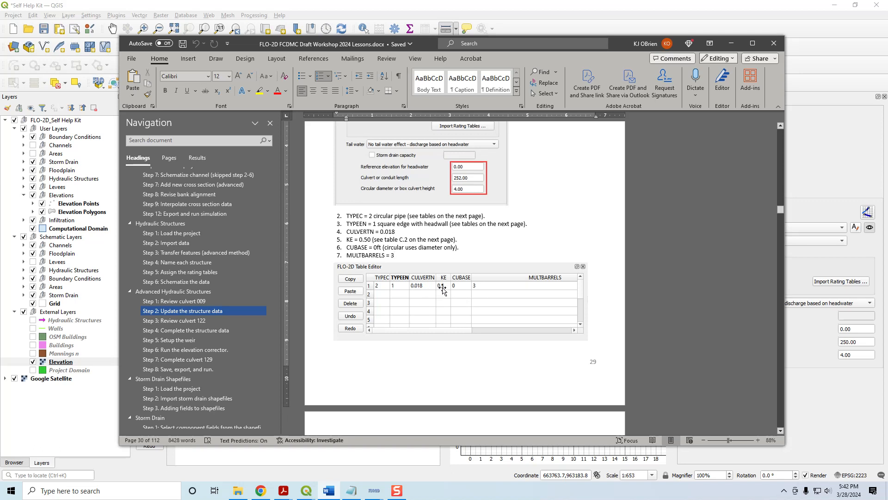
click(731, 43)
- Fill in the remaining CULV_009 table values in QGIS: TYPEC 2, TYPEEN 1, KE 0.5 and CUBASE 0
double_click(184, 329)
text(2)
key(Tab)
text(1)
key(Tab)
key(Tab)
text(0)
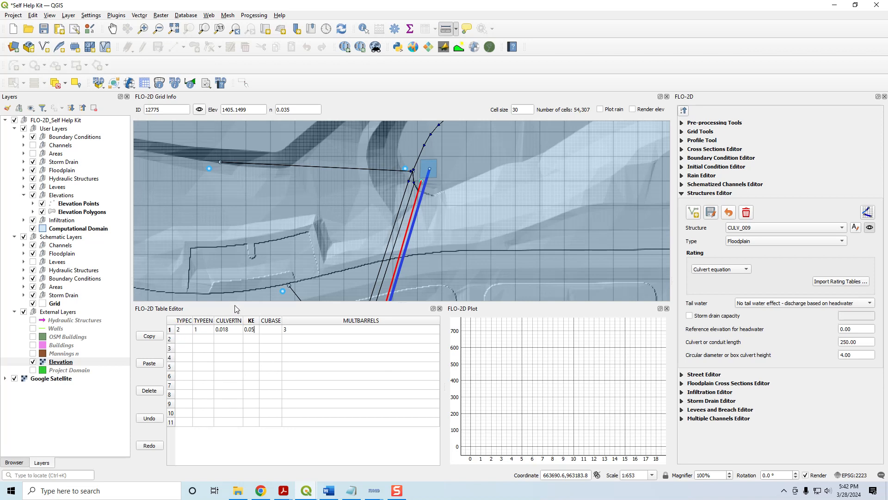
text(.5)
key(Tab)
text(0)
click(271, 340)
- Examine the TYPEC and pipe entrance type tables in the Word lessons document and compare them with the CULV_009 table row in QGIS
click(329, 491)
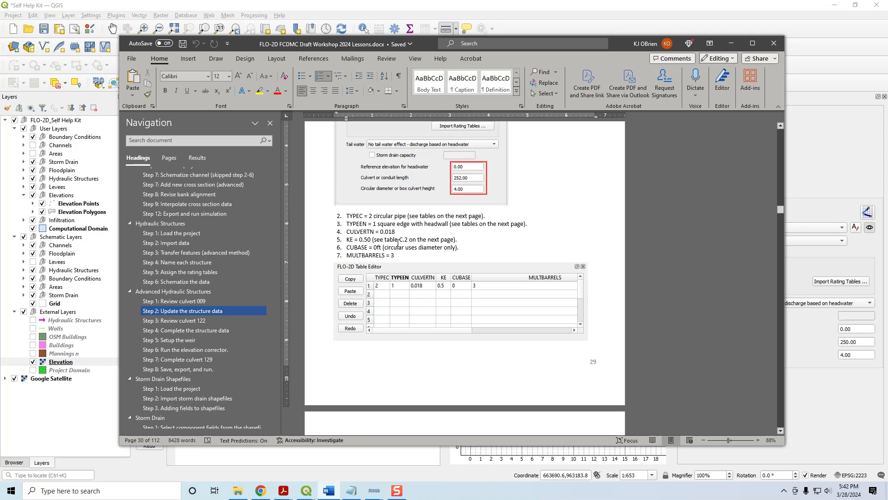
scroll(398, 243, down, 10)
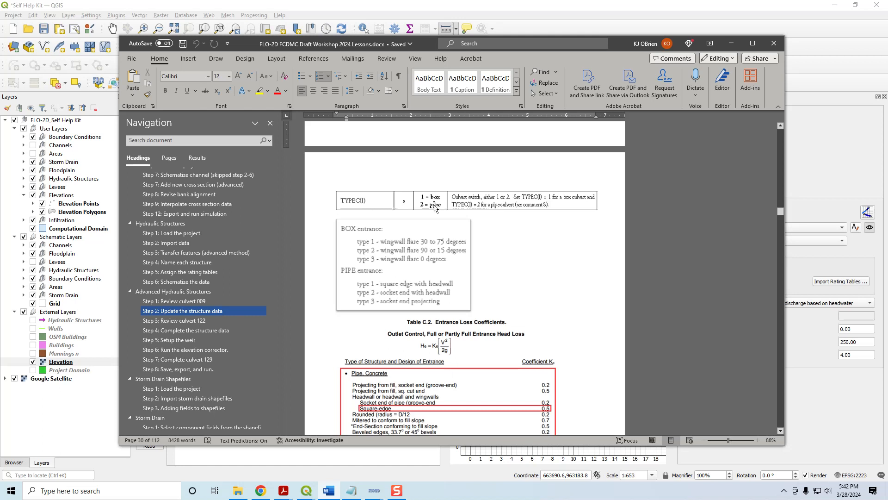
drag(612, 45, 603, 372)
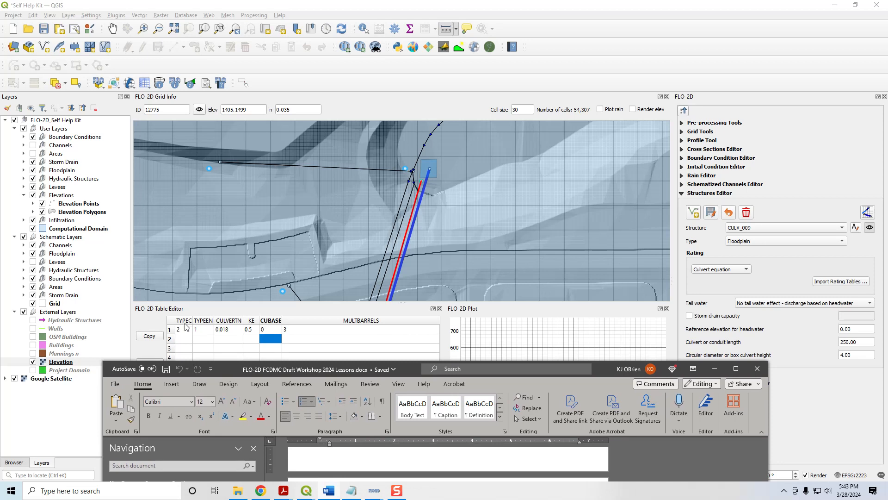
drag(603, 369, 623, 57)
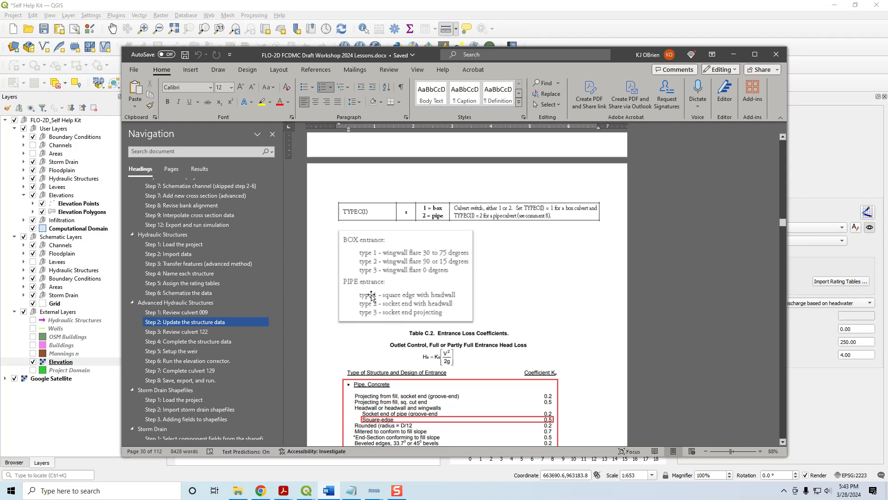
click(734, 55)
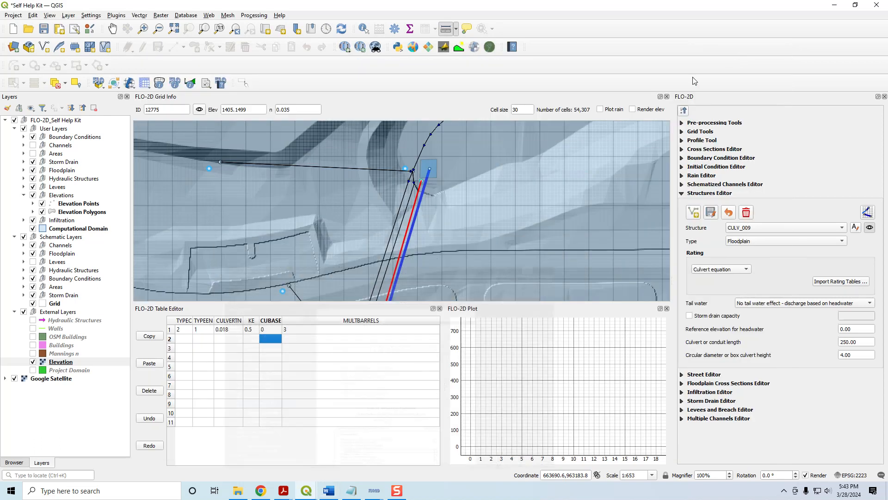
- Check the CULV_009 TYPEEN, CULVERTN and KE cells in QGIS, comparing KE with Table C.2 entrance loss coefficients in the Word lessons document
click(207, 331)
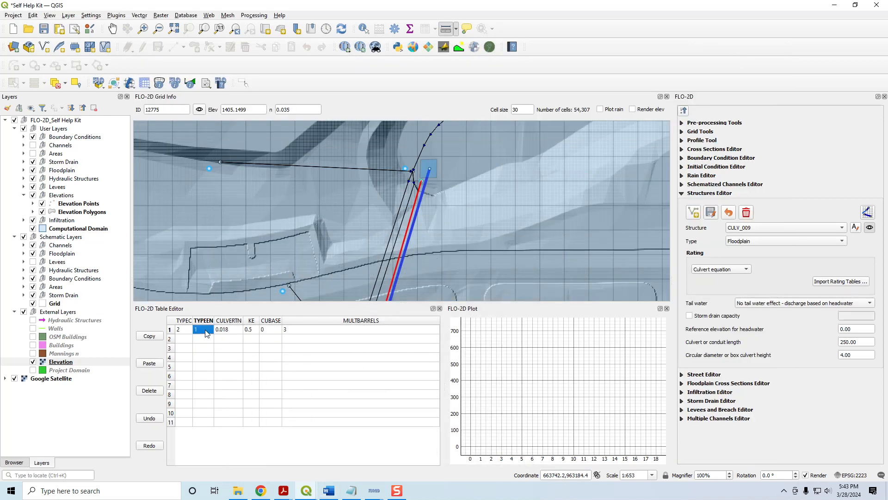
click(234, 331)
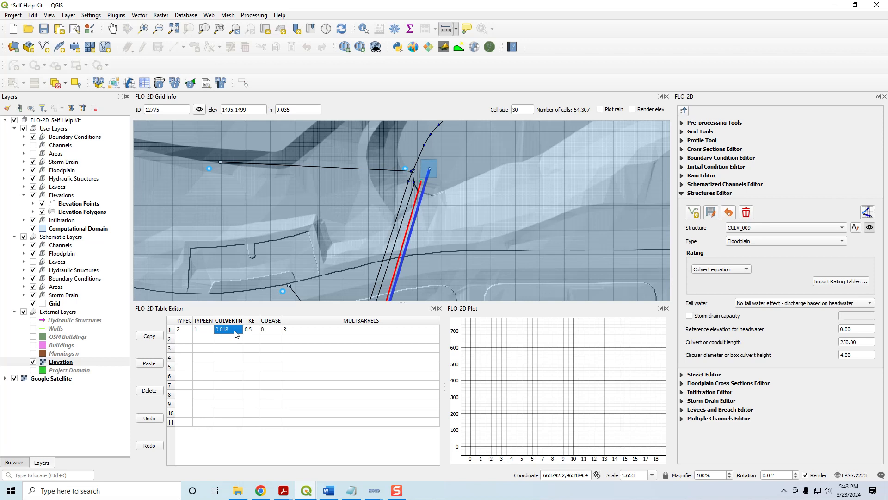
click(251, 331)
click(329, 490)
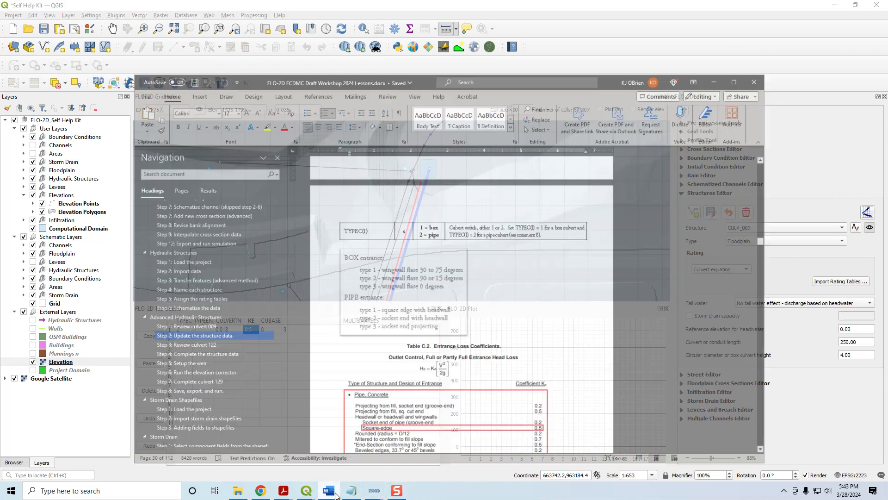
scroll(700, 259, down, 5)
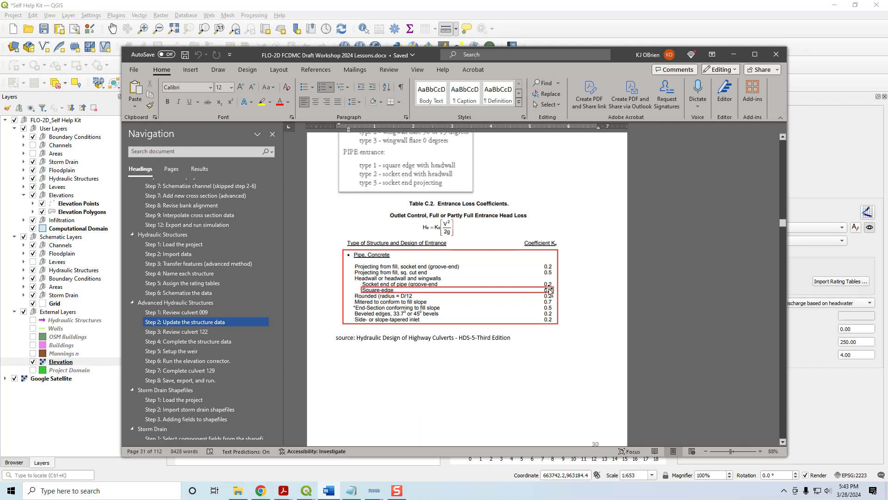
click(733, 54)
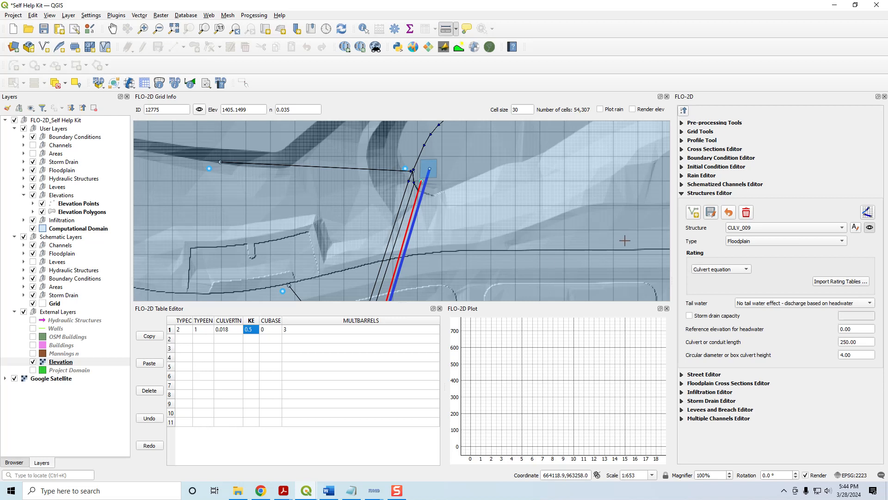
- Select structure CULV_122 in QGIS and open "Step 3: Review culvert 122" in the Word lessons document
click(759, 228)
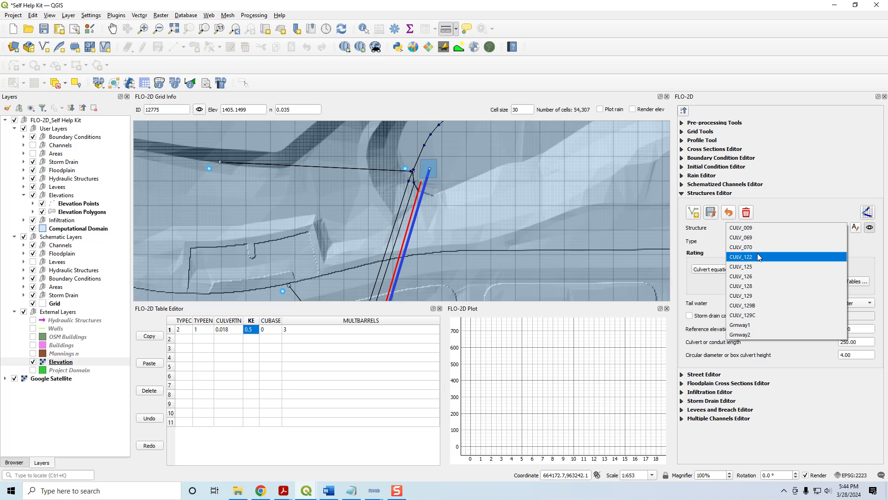
click(743, 256)
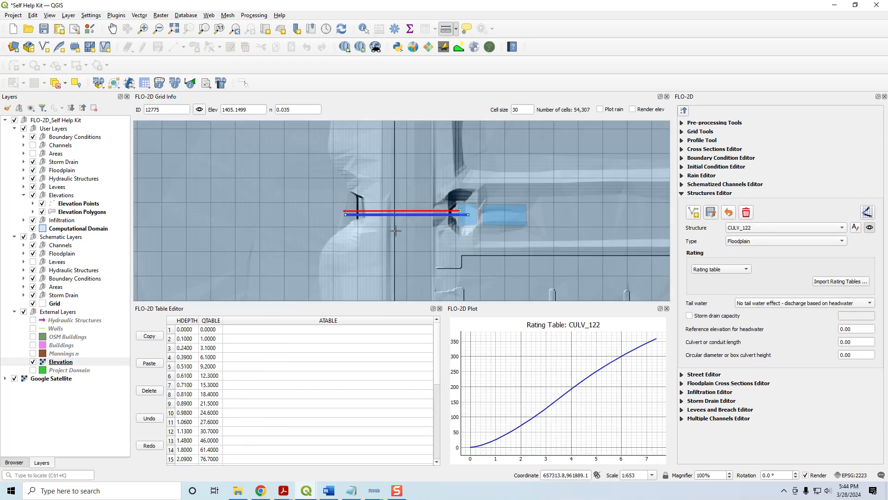
click(330, 491)
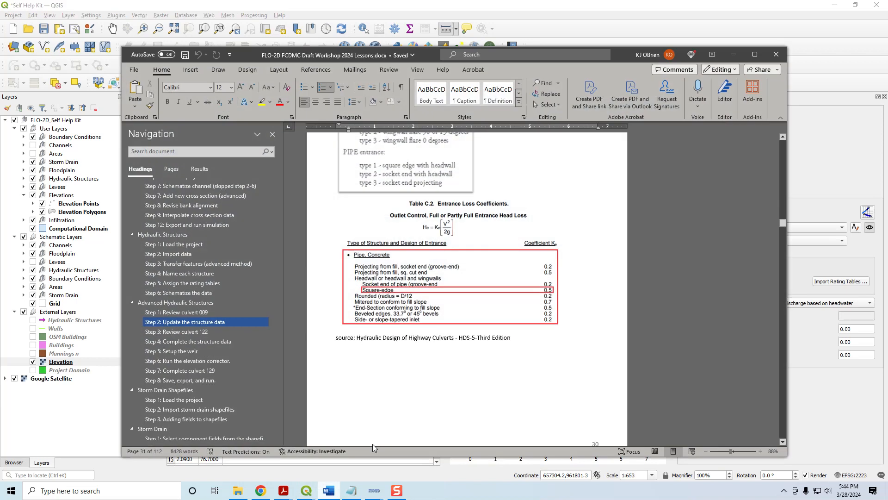
click(190, 331)
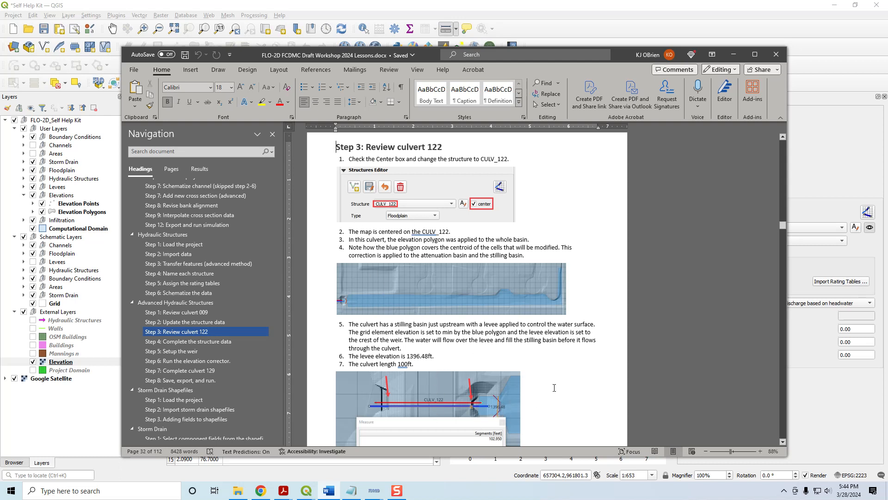
- Read the CULV_122 length, entrance type and the rating, height and culvert variables under "Step 4: Complete the structure data" in the lesson
scroll(554, 387, down, 3)
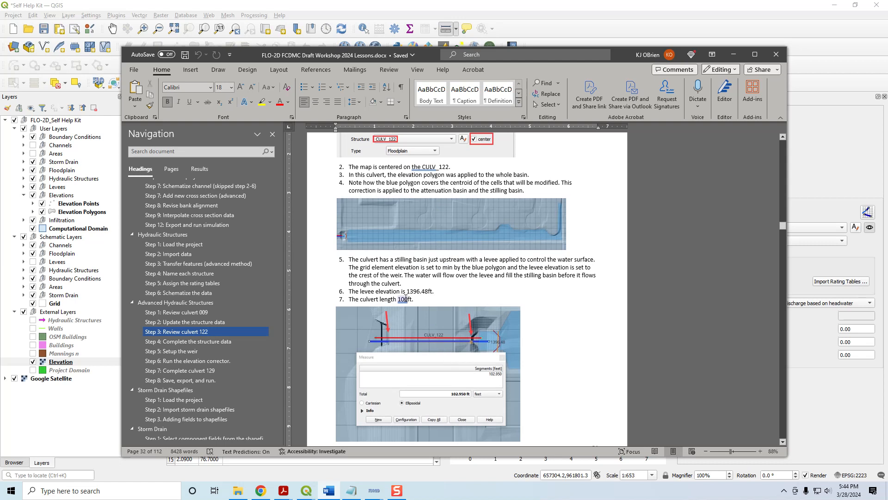
scroll(463, 292, down, 4)
scroll(495, 286, up, 4)
scroll(495, 286, down, 12)
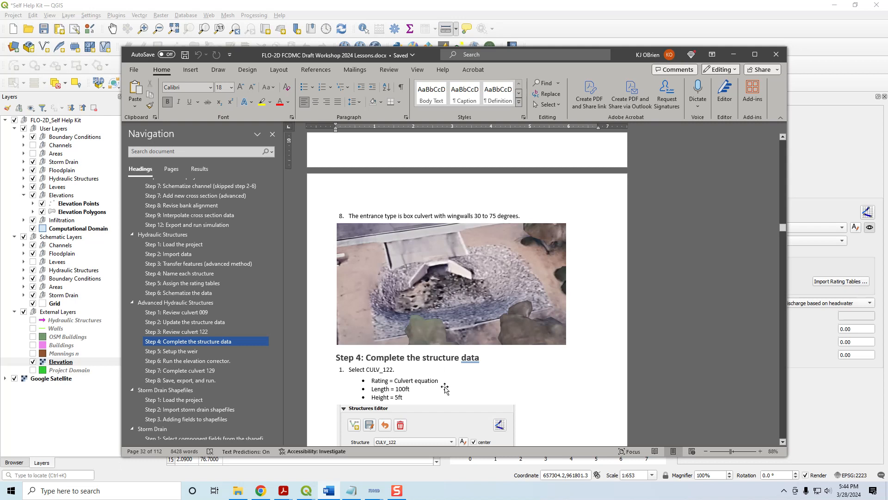
scroll(446, 387, down, 2)
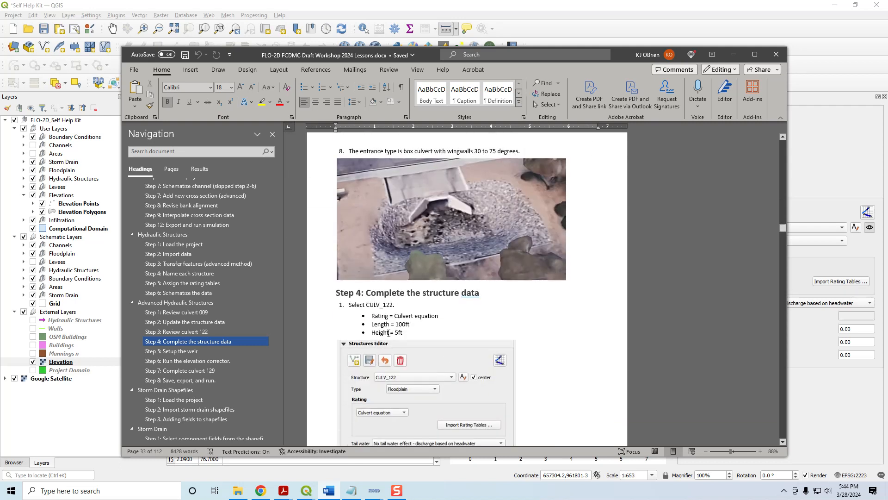
scroll(401, 332, down, 4)
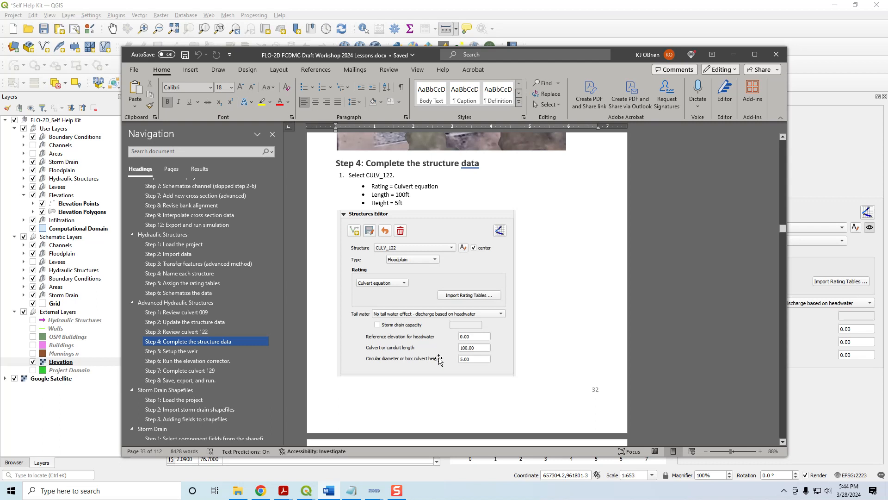
scroll(552, 327, down, 6)
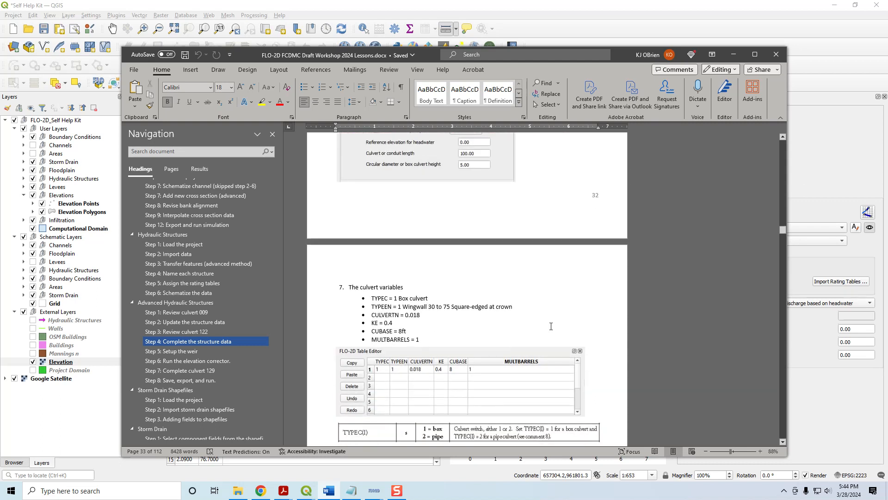
scroll(551, 326, up, 6)
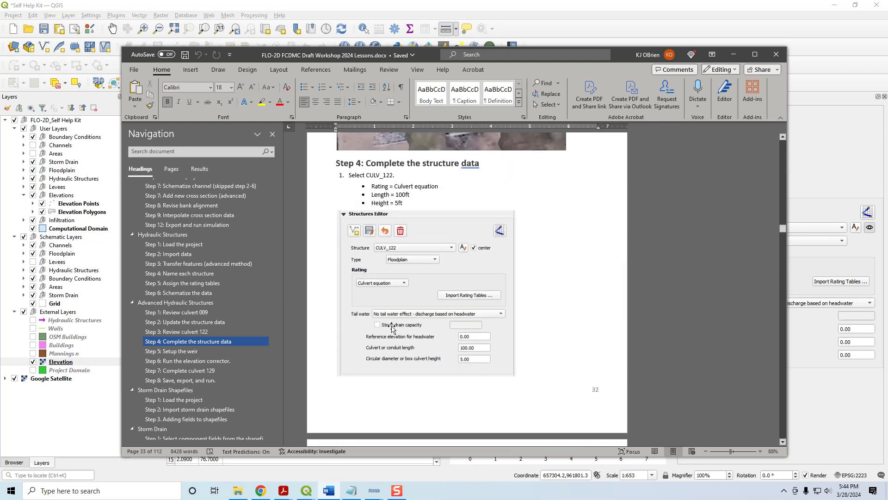
click(733, 54)
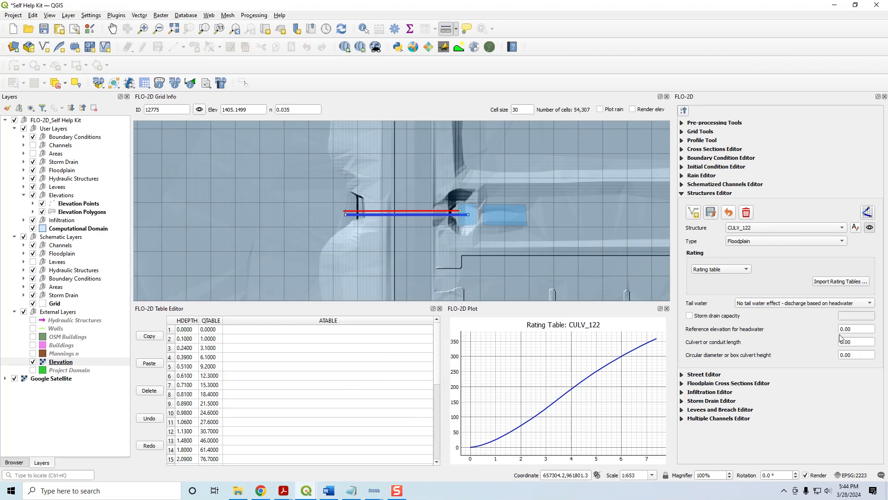
- In QGIS, set the CULV_122 rating to Culvert equation and its culvert or conduit length to 100
click(719, 270)
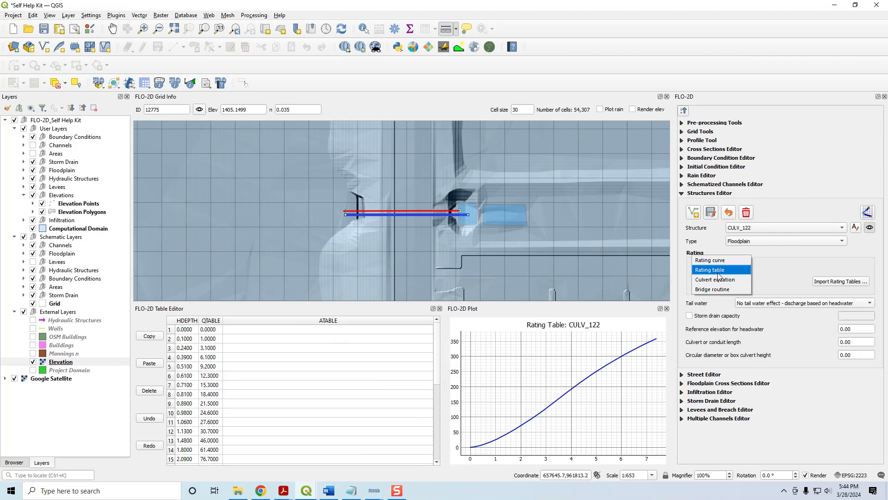
click(718, 279)
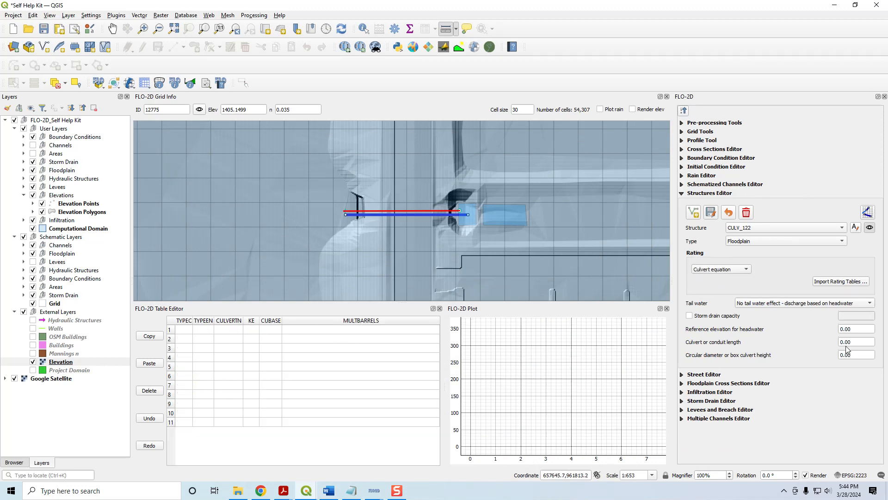
drag(857, 329, 833, 331)
click(864, 342)
key(ctrl+a)
text(100)
- Measure along the CULV_122 culvert line on the map in feet, and close the measurement
click(446, 29)
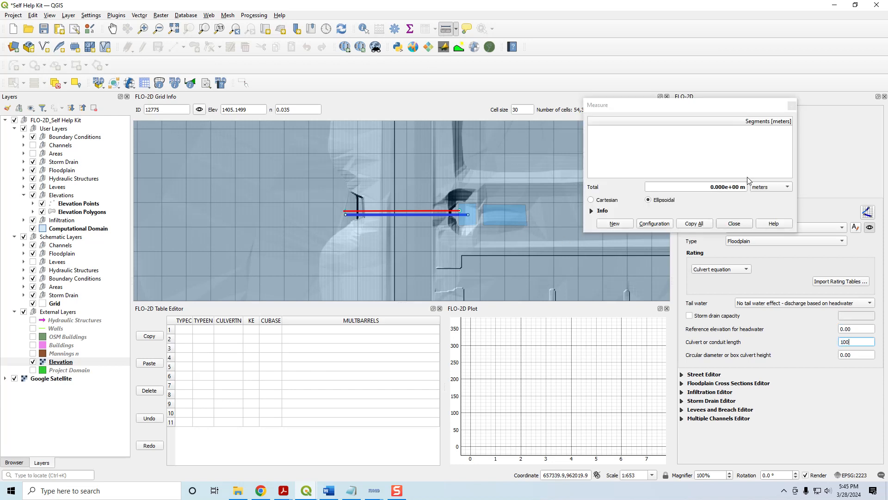
click(766, 187)
click(769, 208)
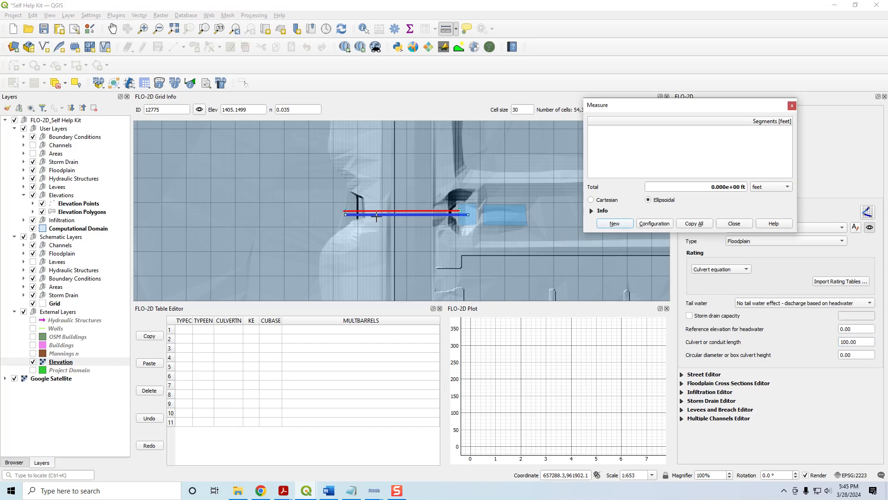
click(360, 208)
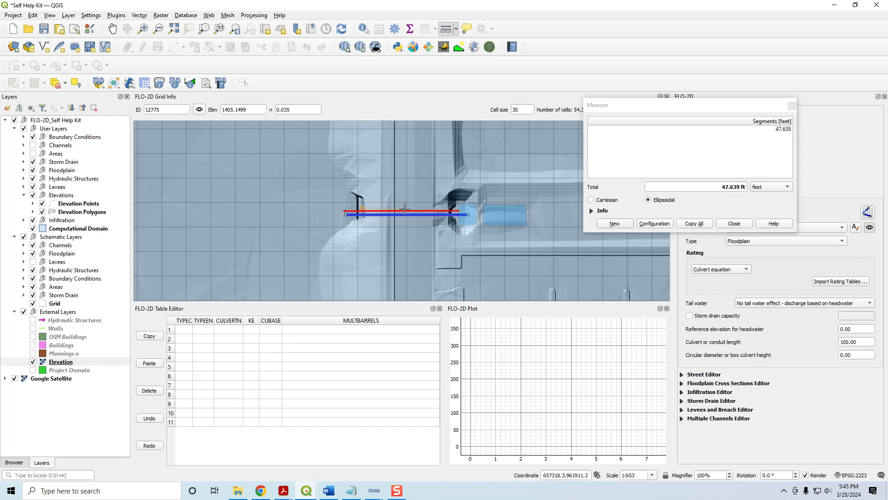
right_click(391, 204)
click(734, 223)
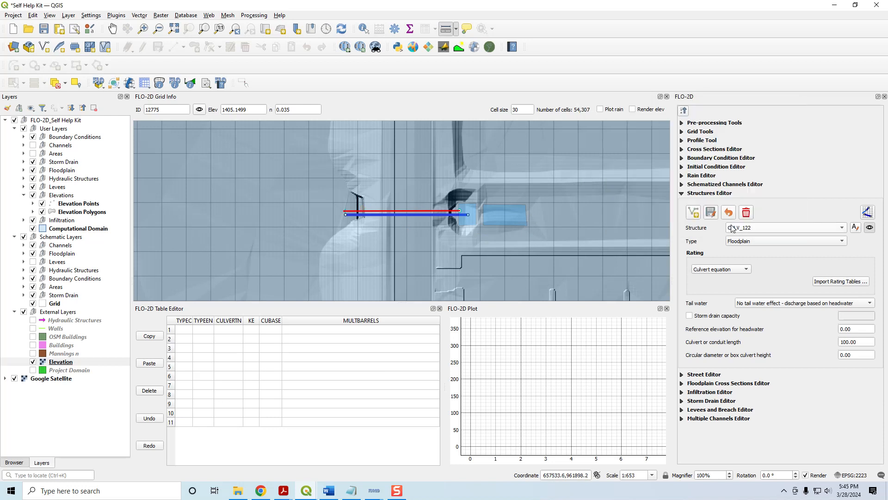
- Set the CULV_122 box culvert height to 5 and enter 1 for TYPEC in the first row of its table
double_click(863, 341)
double_click(875, 356)
click(180, 329)
text(1)
click(202, 330)
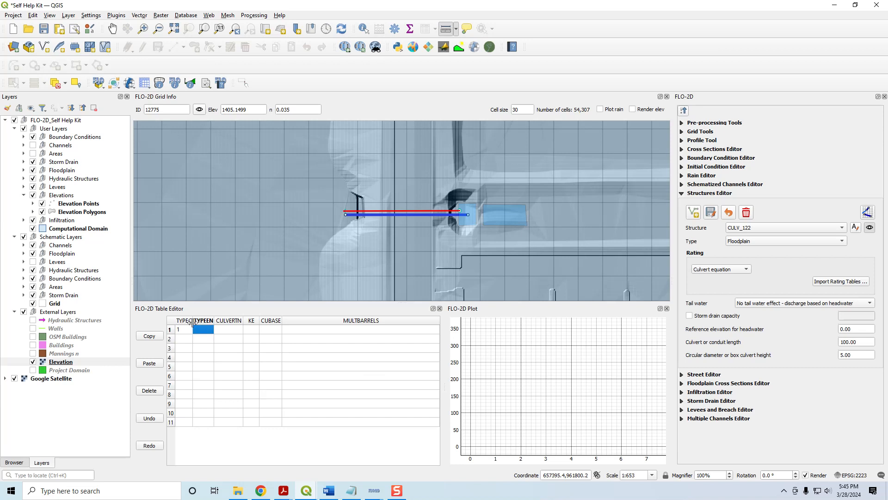
- Enter CULVERTN 0.018, CUBASE 8 and MULTBARRELS 1 in the first row of the CULV_122 table
click(228, 329)
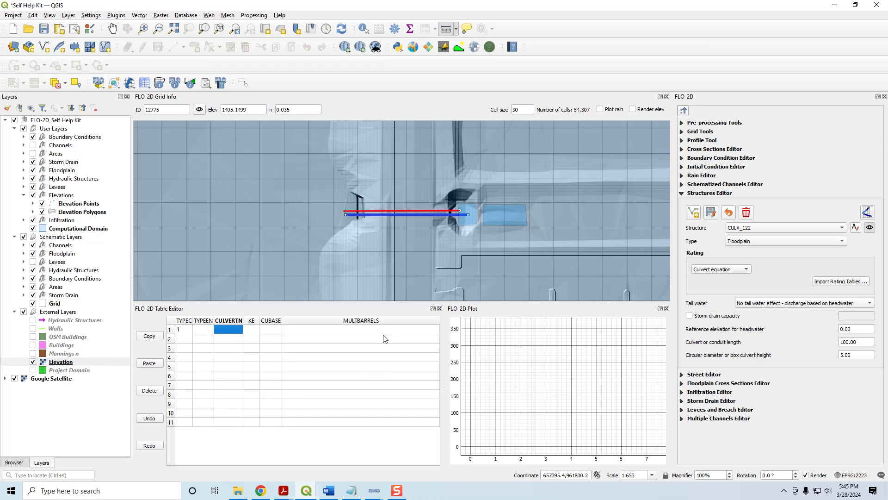
text(0.018)
click(271, 329)
text(8)
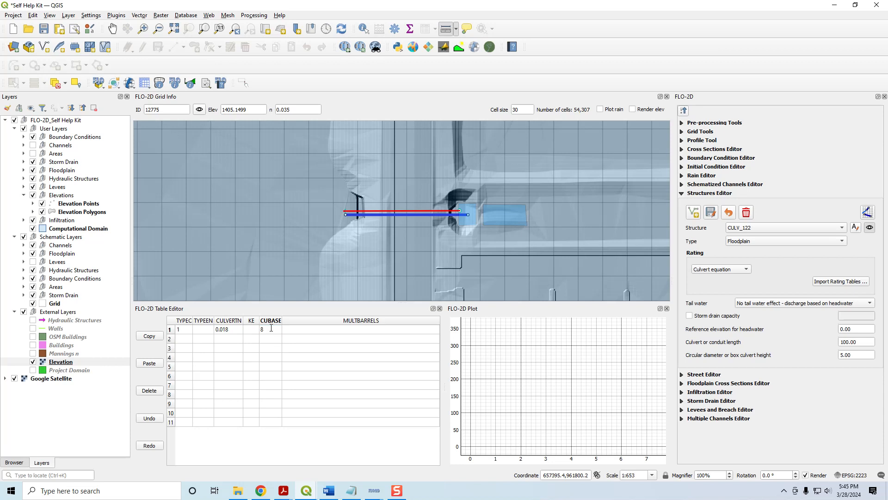
click(308, 332)
text(1)
click(319, 348)
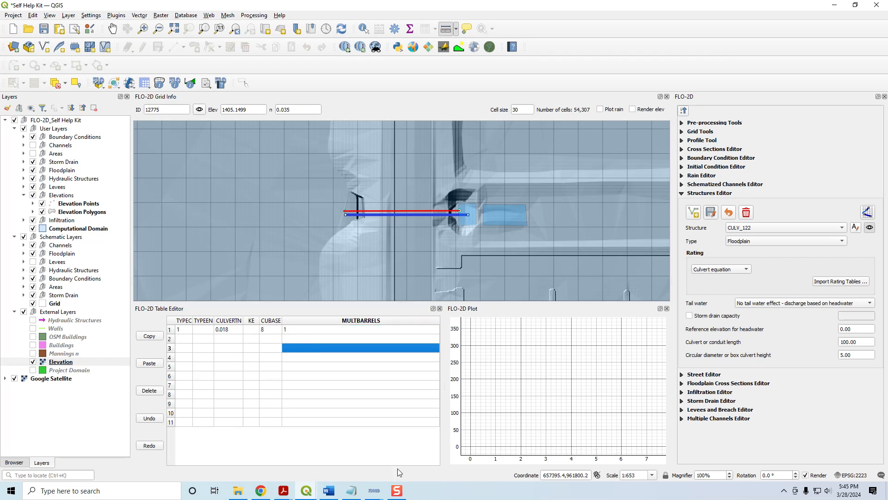
- Look up the box culvert TYPEEN setting among the culvert variables for CULV_122 in the Word lessons document
click(328, 491)
scroll(448, 208, up, 5)
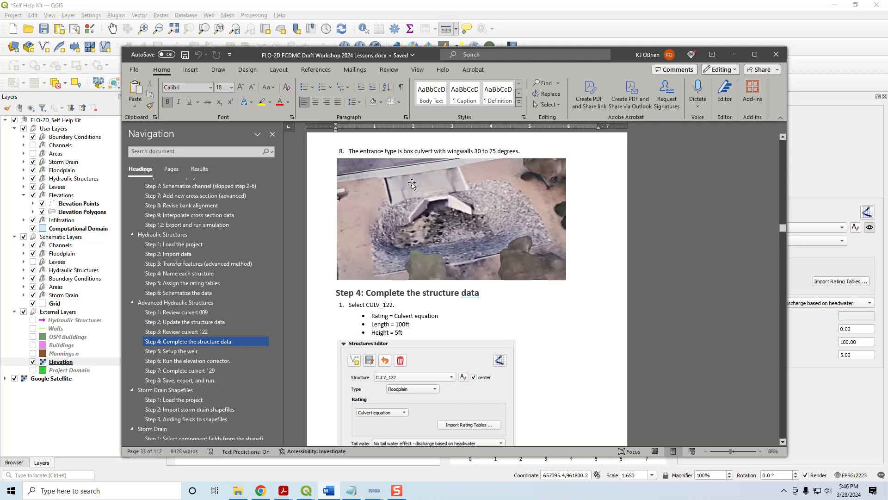
scroll(398, 274, down, 10)
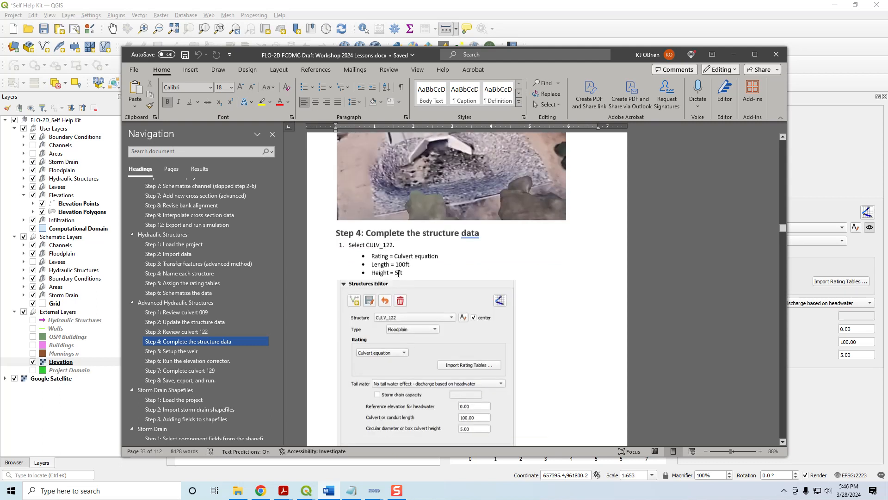
scroll(398, 274, down, 5)
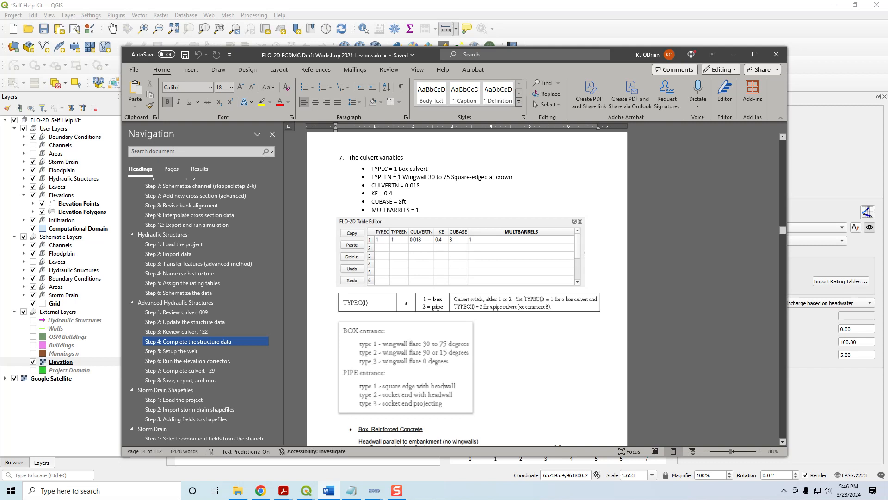
drag(397, 176, 513, 173)
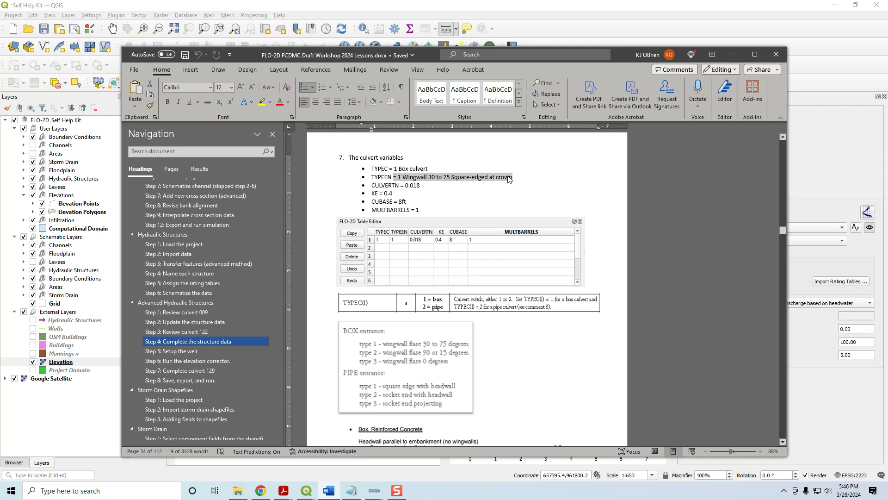
- Check the remaining CULV_122 variables in the Word lessons document, and enter TYPEEN 1 and KE 0.4 in the table's first row in QGIS
click(428, 187)
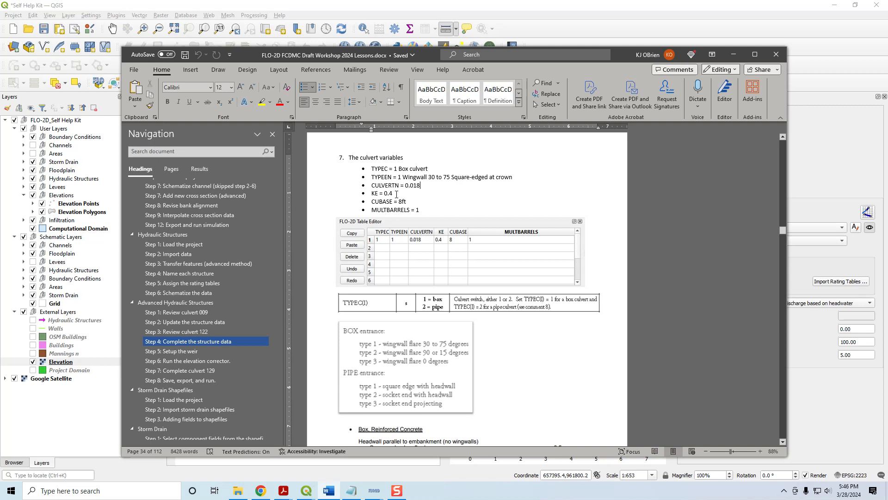
drag(396, 194, 371, 193)
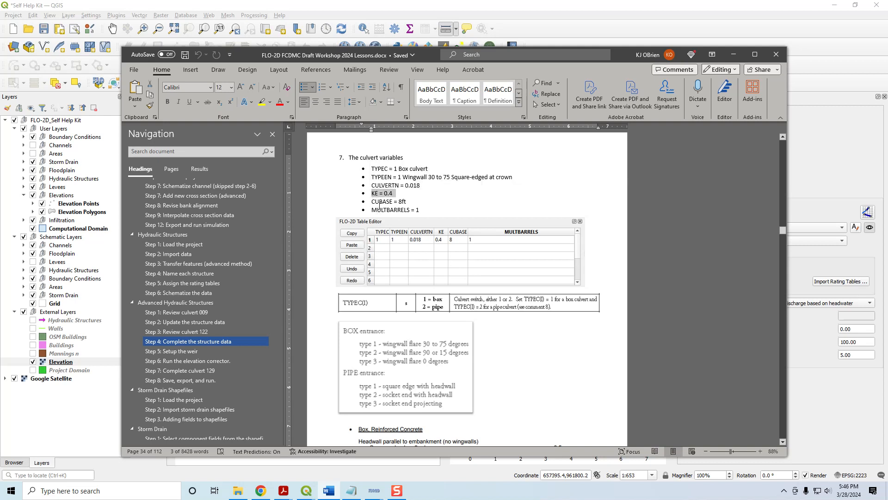
mouse_move(383, 201)
mouse_down()
mouse_move(373, 202)
mouse_move(427, 204)
mouse_move(380, 213)
mouse_up()
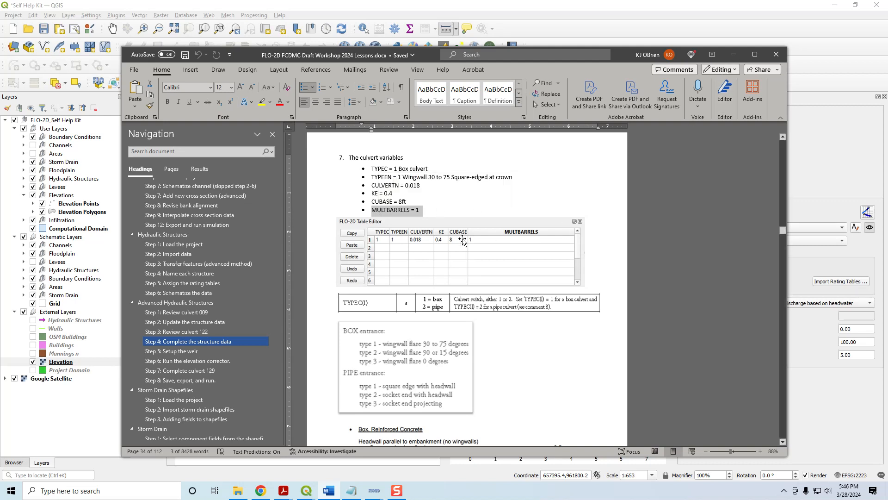
click(734, 55)
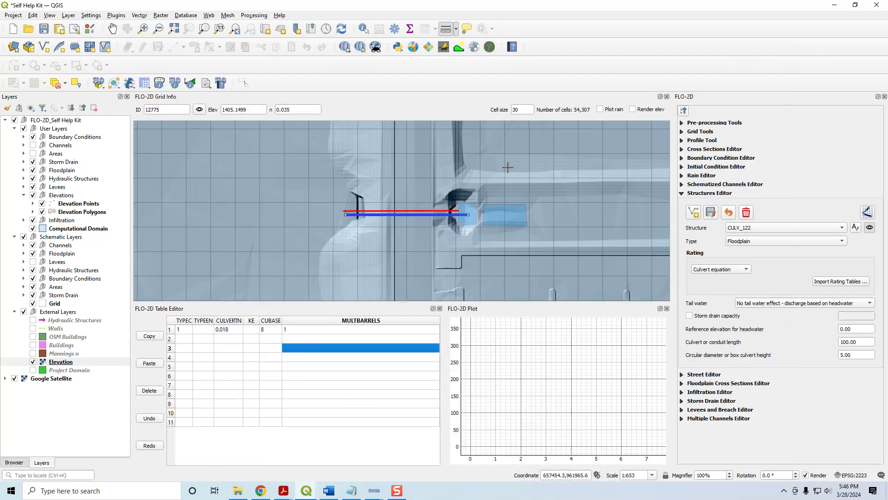
click(208, 331)
text(1)
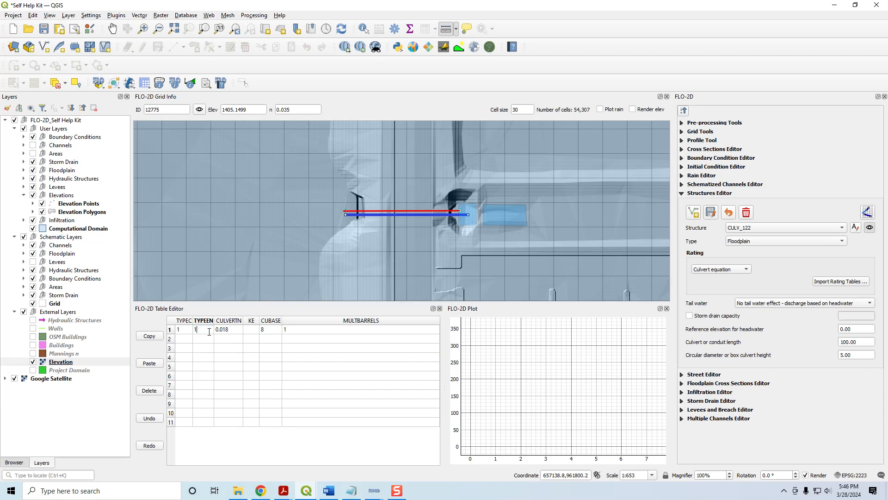
click(252, 330)
text(0.4)
- Review the box entrance types, entrance loss coefficients, wingwall photo and weir setup instructions in the Word lessons document, and return to QGIS
click(329, 491)
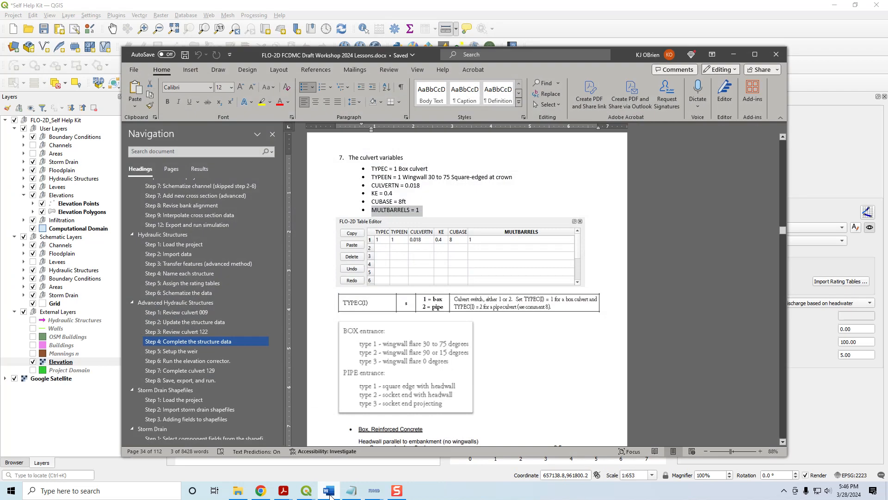
scroll(479, 341, down, 2)
scroll(479, 341, down, 1)
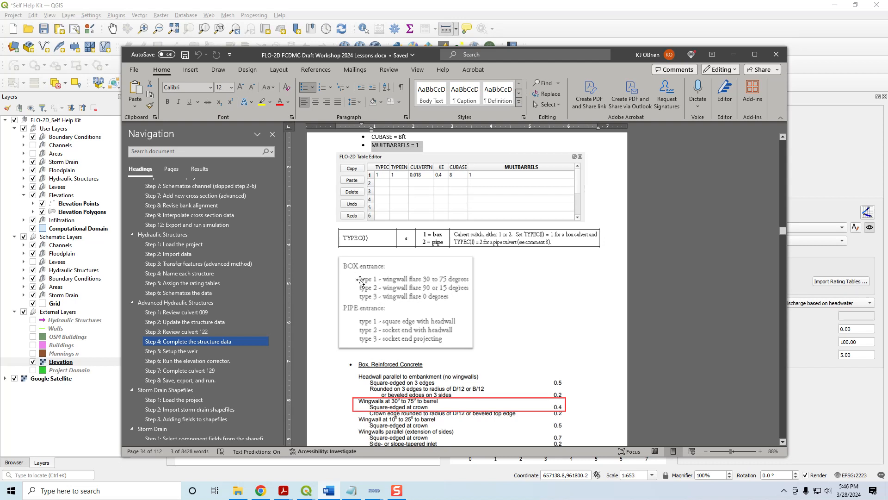
scroll(528, 304, down, 3)
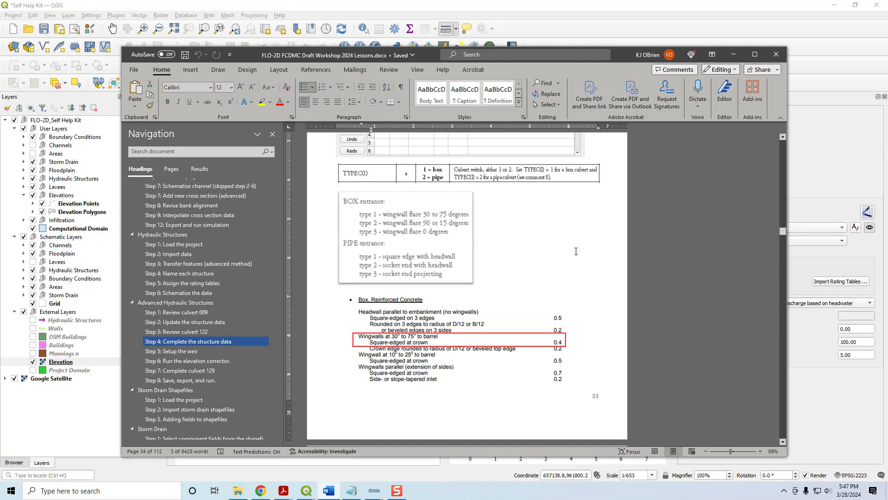
click(734, 54)
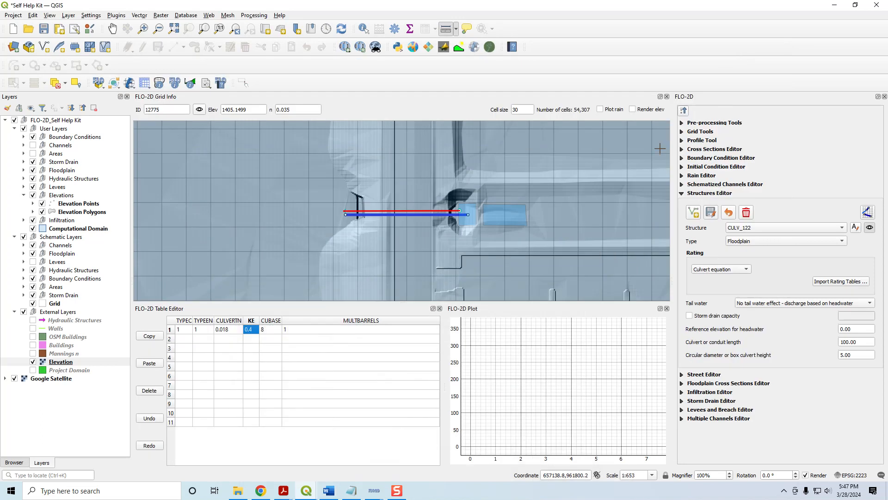
click(329, 491)
scroll(406, 284, up, 10)
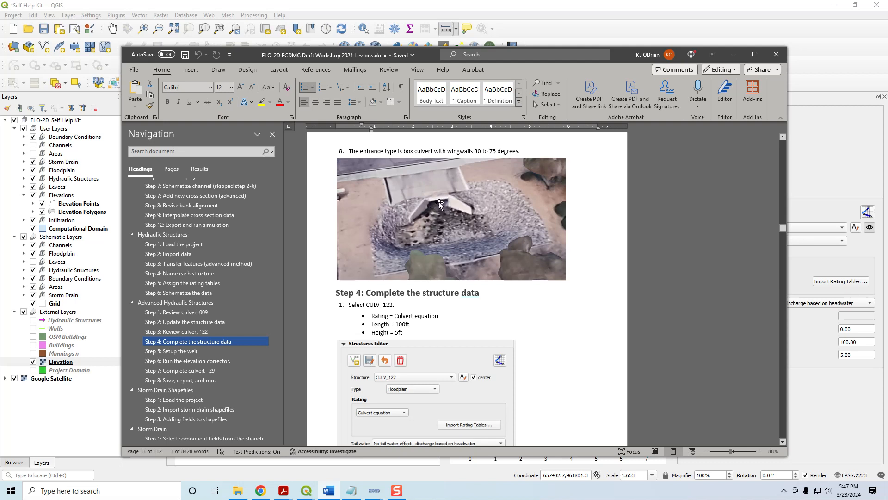
scroll(416, 278, down, 5)
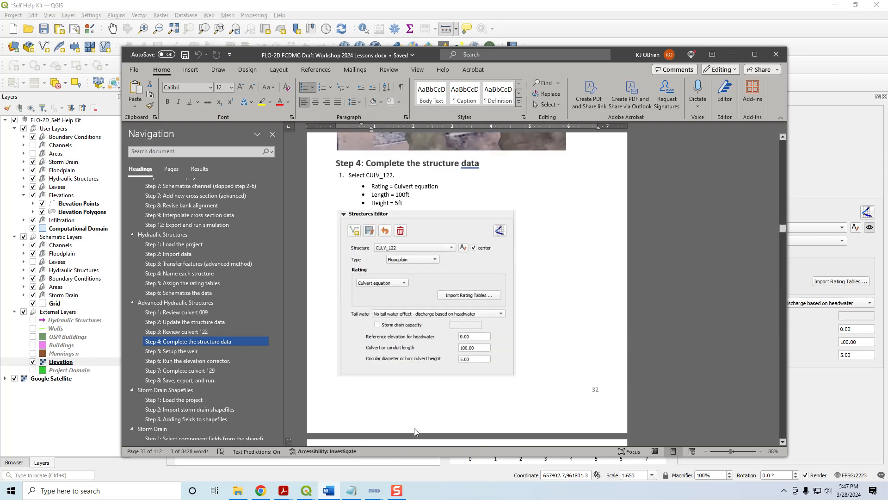
scroll(417, 430, down, 15)
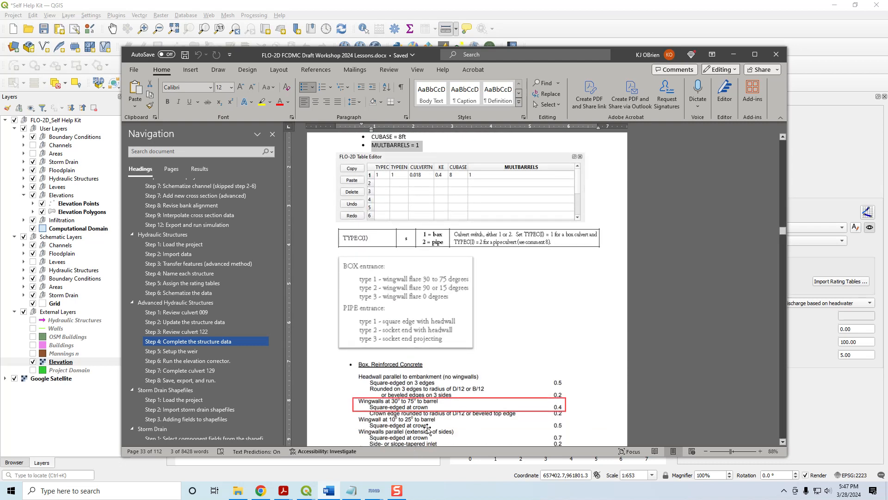
scroll(428, 430, down, 10)
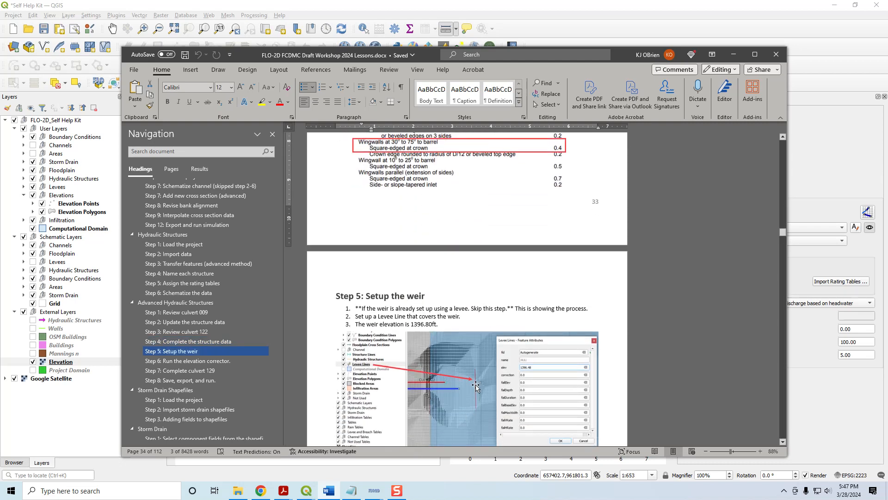
scroll(475, 372, down, 10)
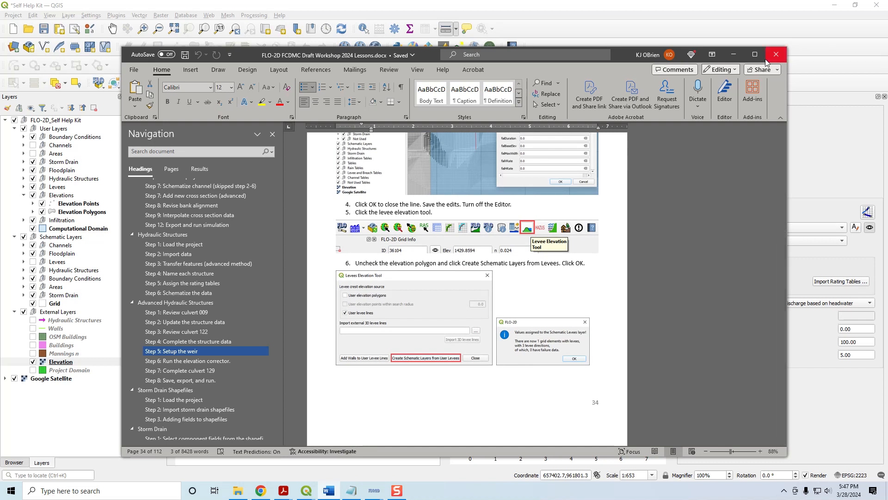
click(734, 55)
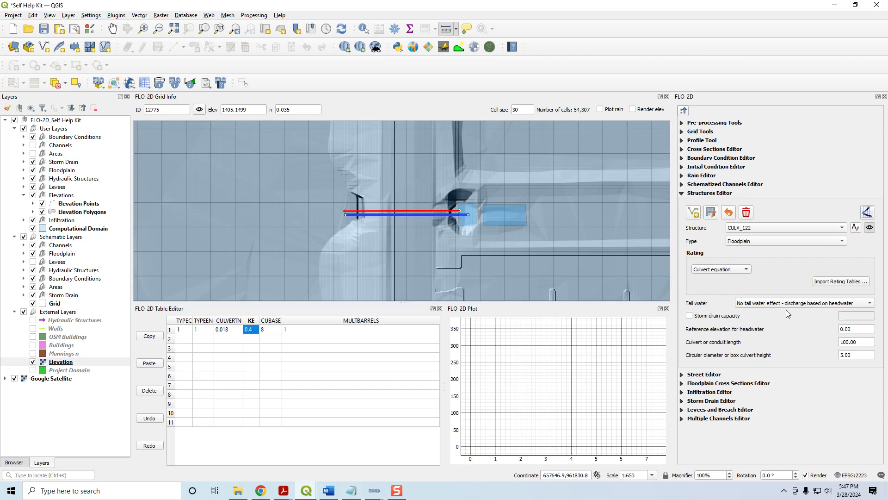
- Select structure CULV_009 and schematize the hydraulic structures, overwriting the existing schematized ones
click(795, 227)
click(782, 195)
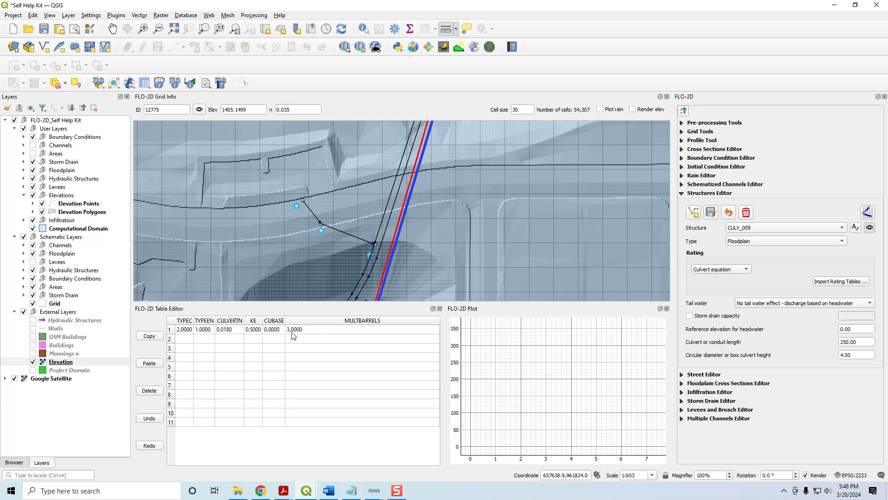
click(869, 212)
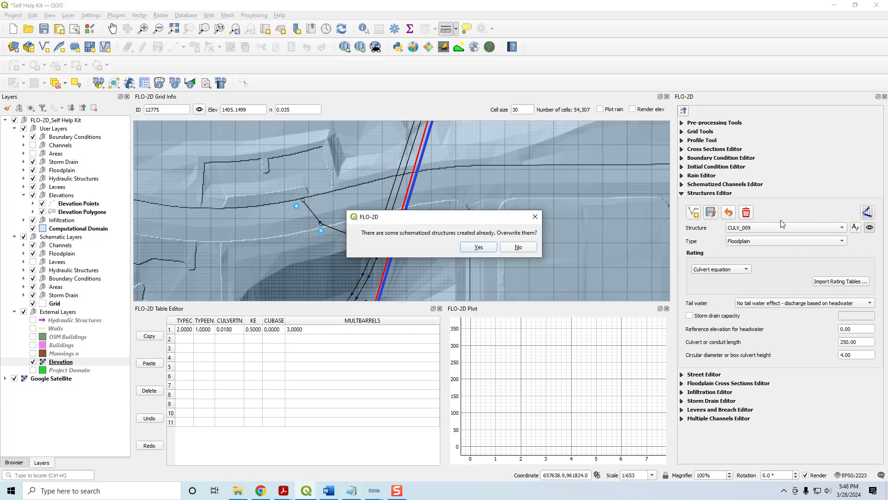
click(481, 245)
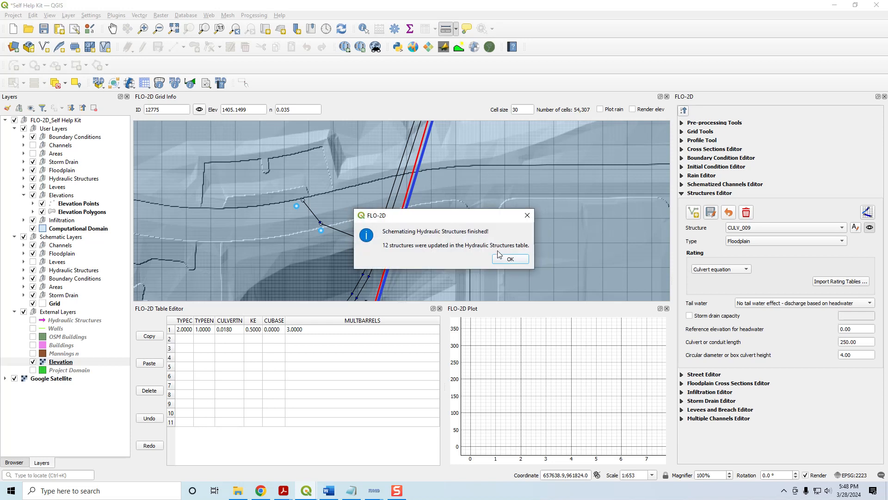
click(509, 259)
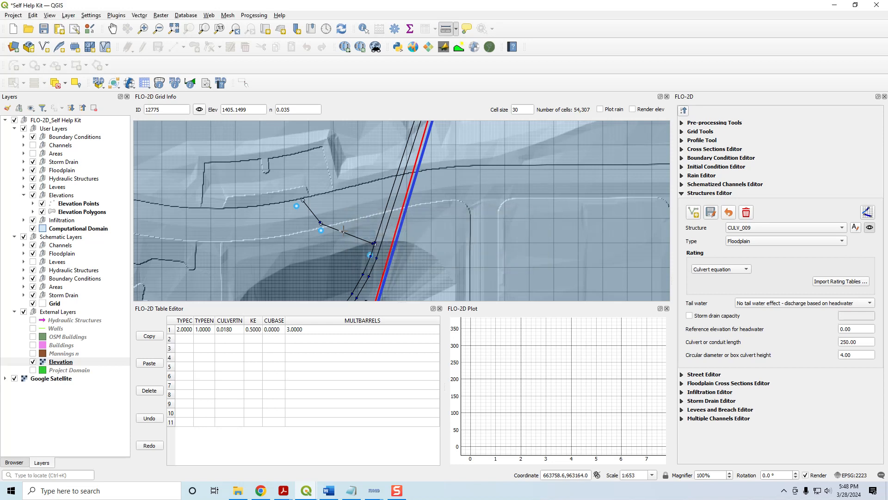
- Close the simulation summaries of the finished pre- and post-elevation-change FLO-2D runs, and return to QGIS
mouse_move(372, 495)
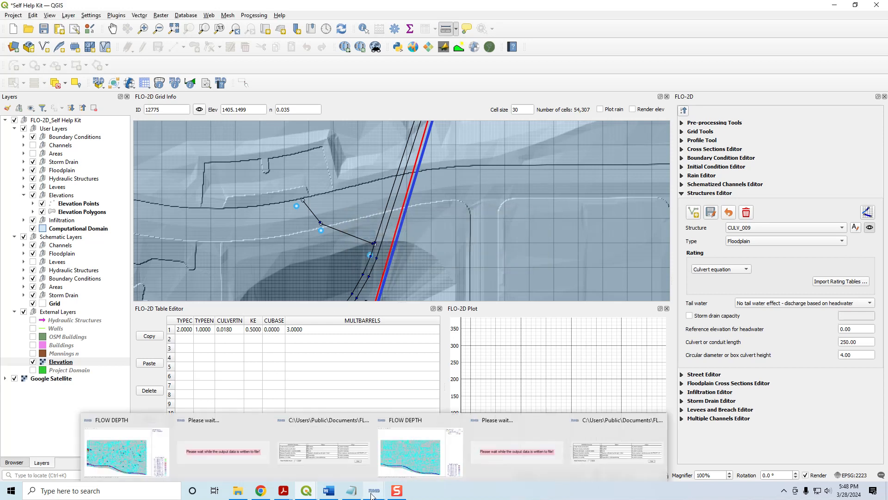
click(148, 456)
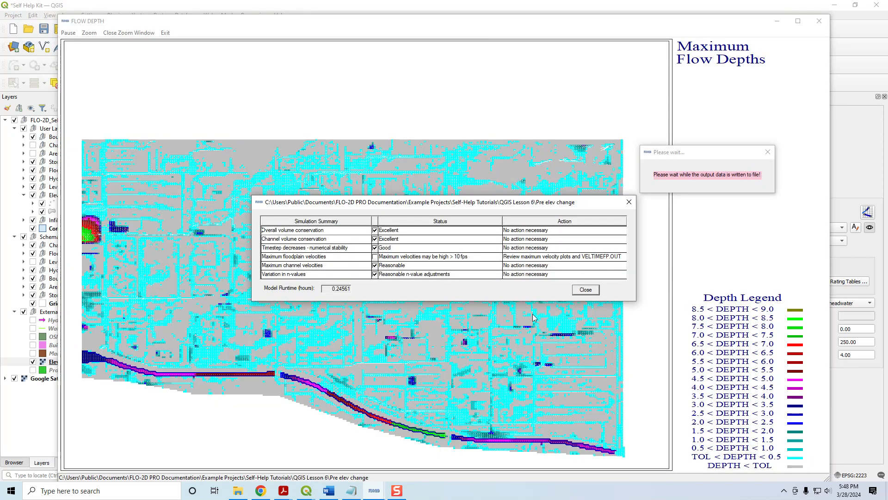
click(586, 290)
mouse_move(374, 491)
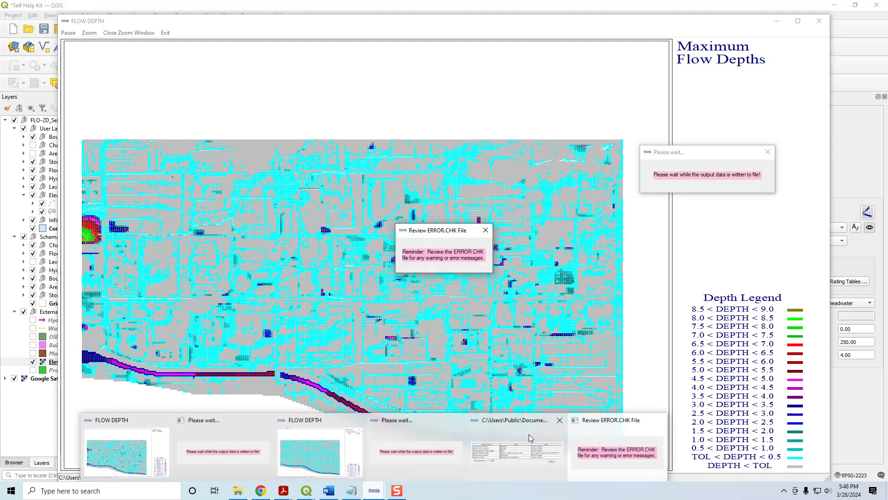
click(346, 442)
click(587, 291)
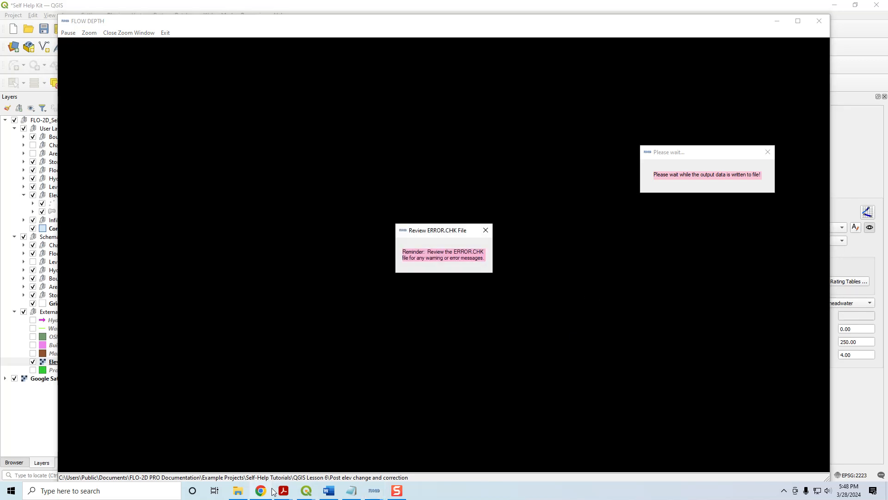
mouse_move(306, 495)
click(267, 451)
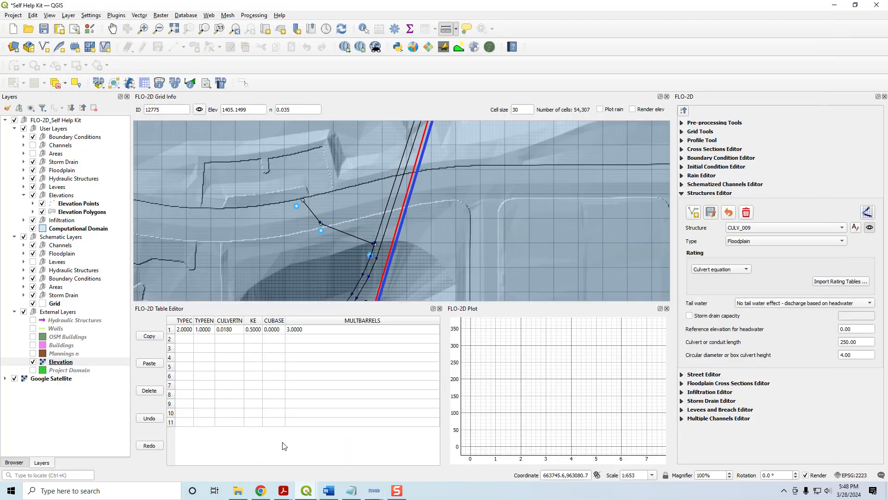
- Start a FLO-2D model export into a new folder named Gen Culv w Elev Correction inside QGIS Lesson 6
click(114, 84)
click(130, 118)
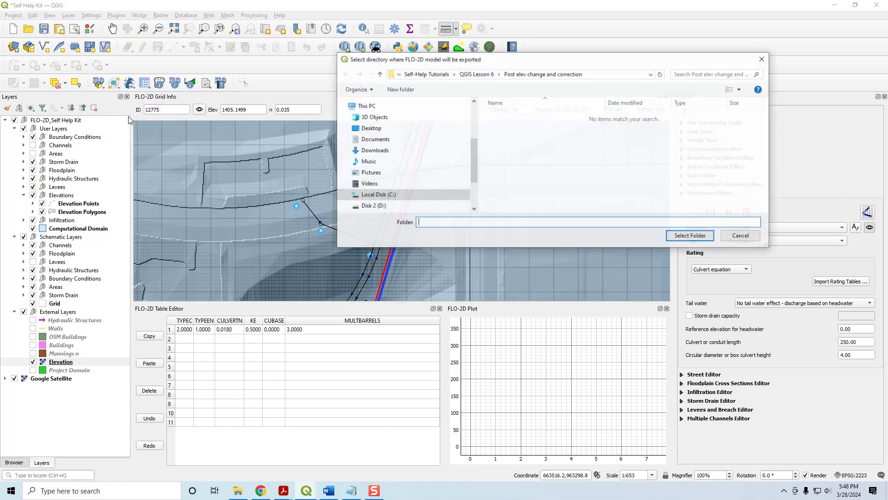
click(477, 75)
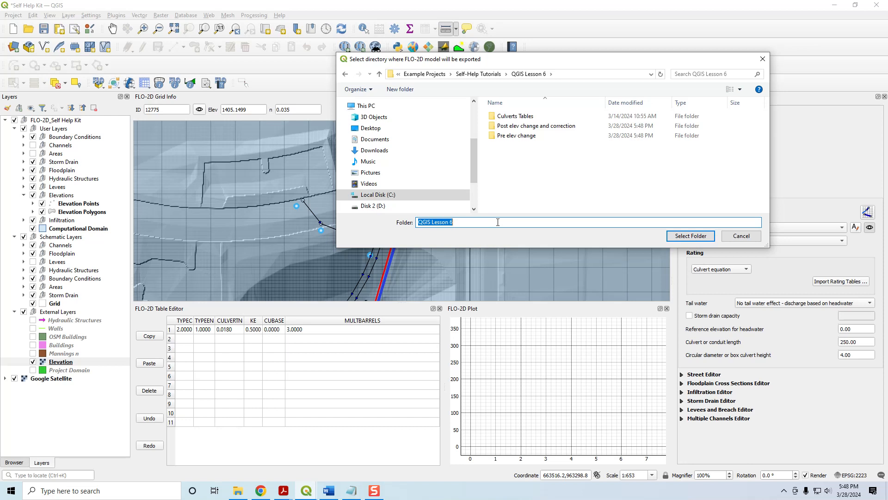
text(Gen)
key(BackSpace)
key(BackSpace)
click(401, 89)
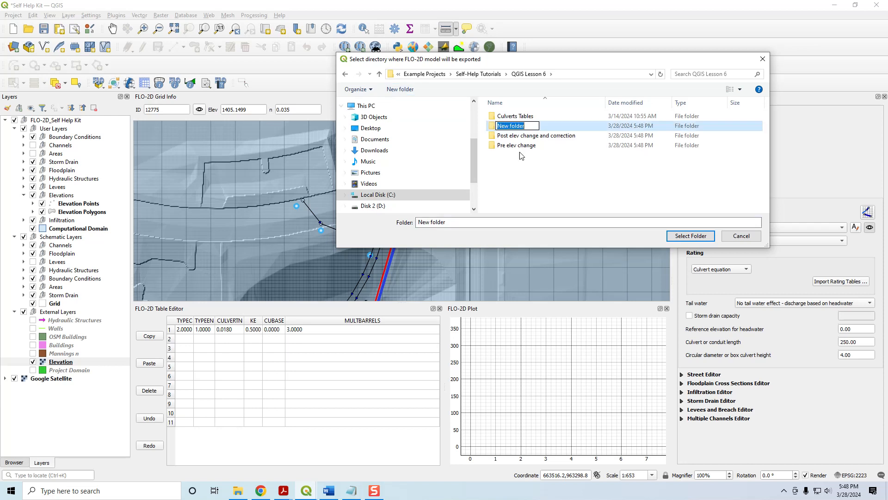
text(Gen )
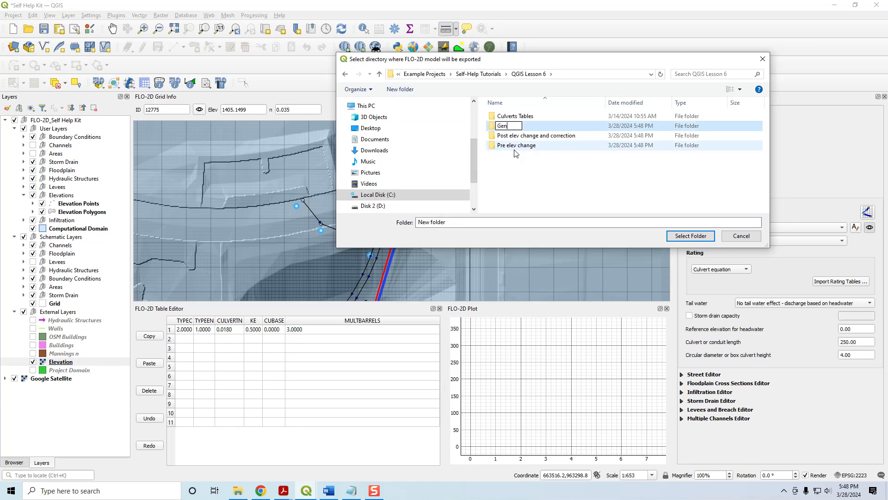
text(Culv w Elev Correction)
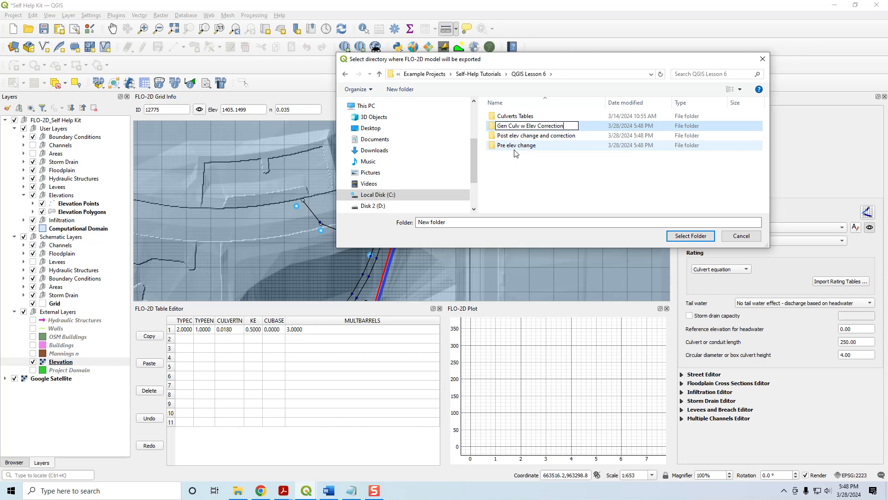
click(511, 131)
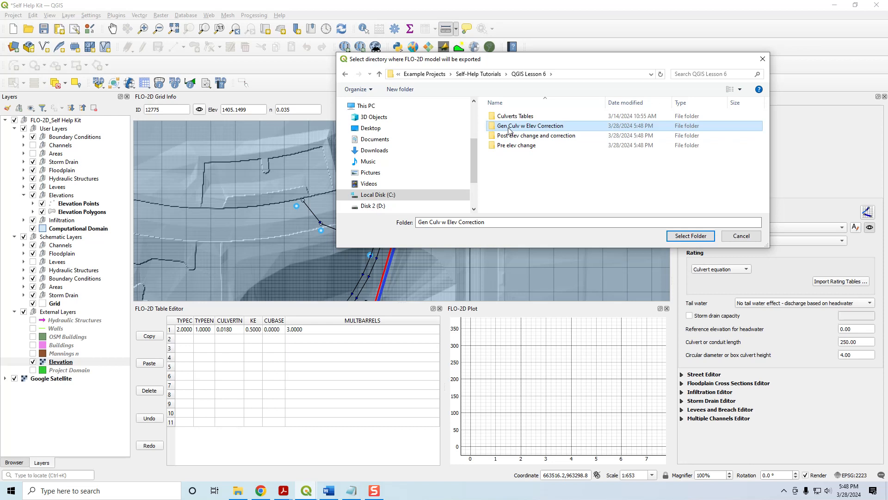
click(690, 236)
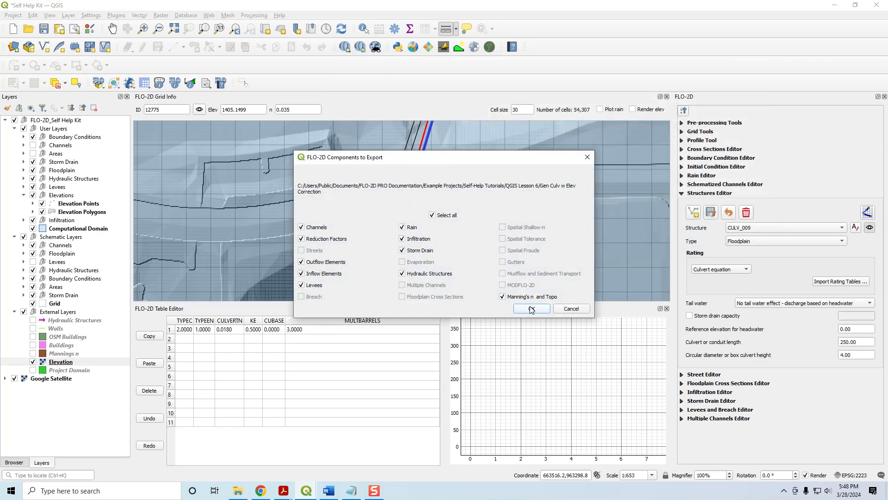
- Export the preselected FLO-2D components and the storm drain INP file with its default options, and close the export messages
click(569, 307)
click(475, 248)
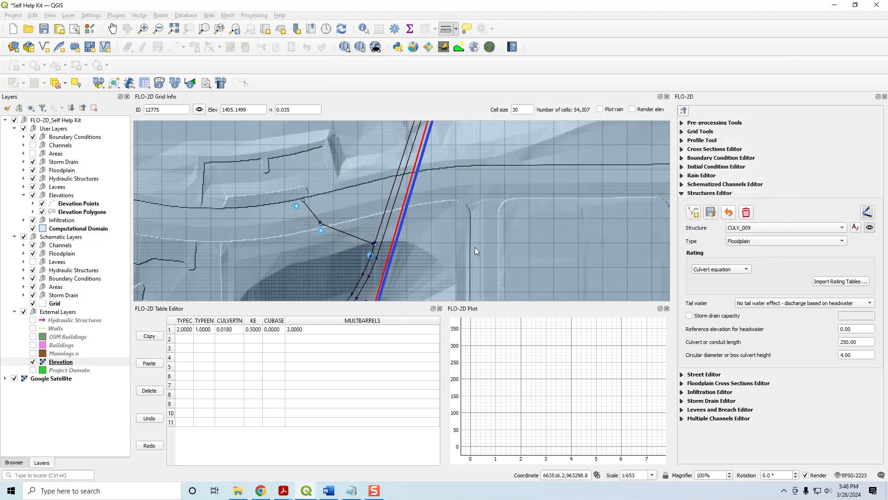
click(691, 236)
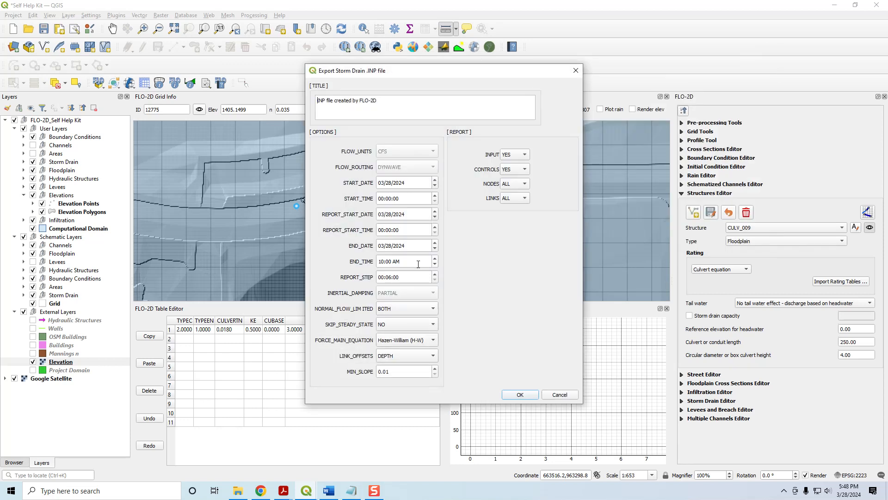
click(526, 396)
click(545, 316)
click(539, 328)
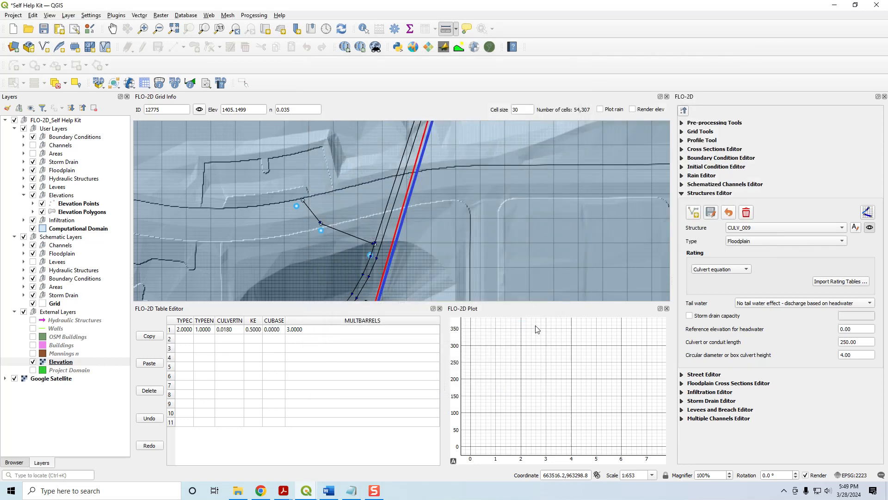
- Run the FLO-2D Pro simulation on the Gen Culv w Elev Correction export and minimize its flow depth window
click(238, 491)
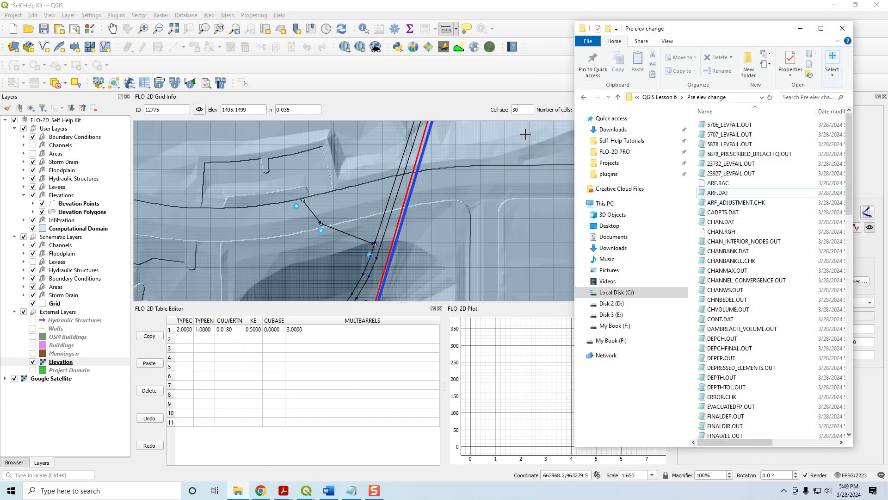
click(800, 29)
click(129, 84)
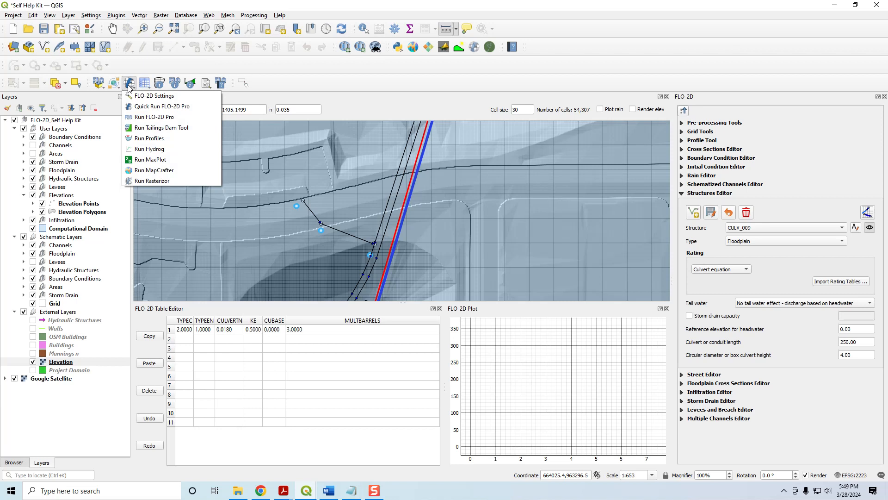
click(139, 119)
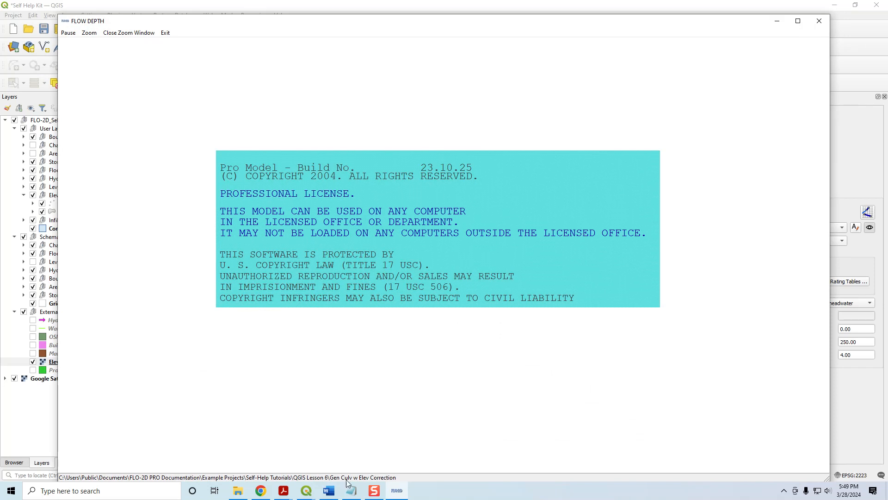
click(777, 21)
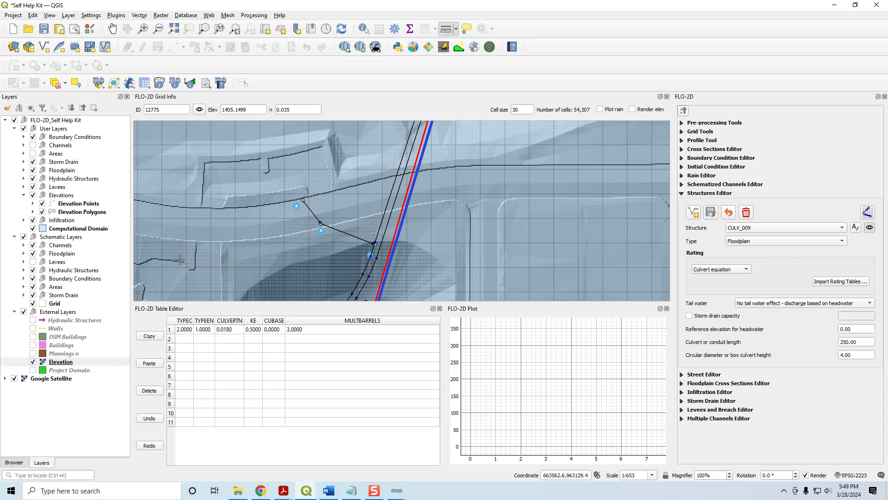
- Show the full extent of the Computational Domain layer on the map and save the project
click(77, 229)
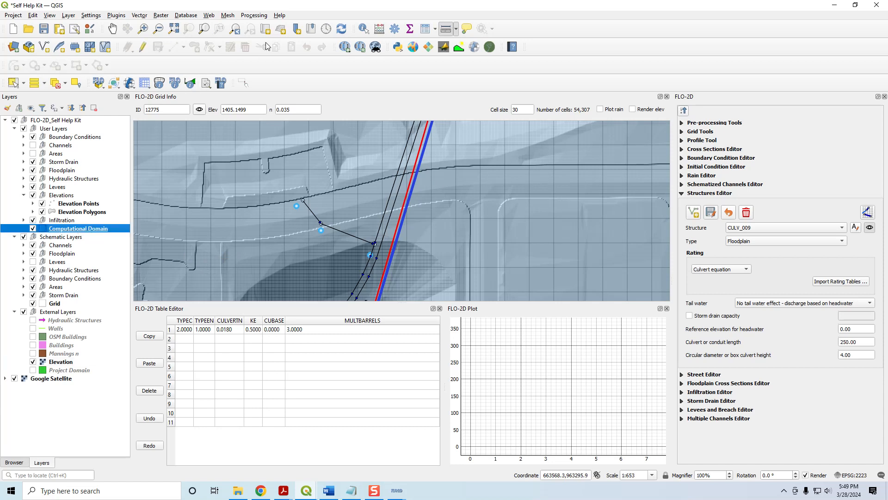
click(204, 28)
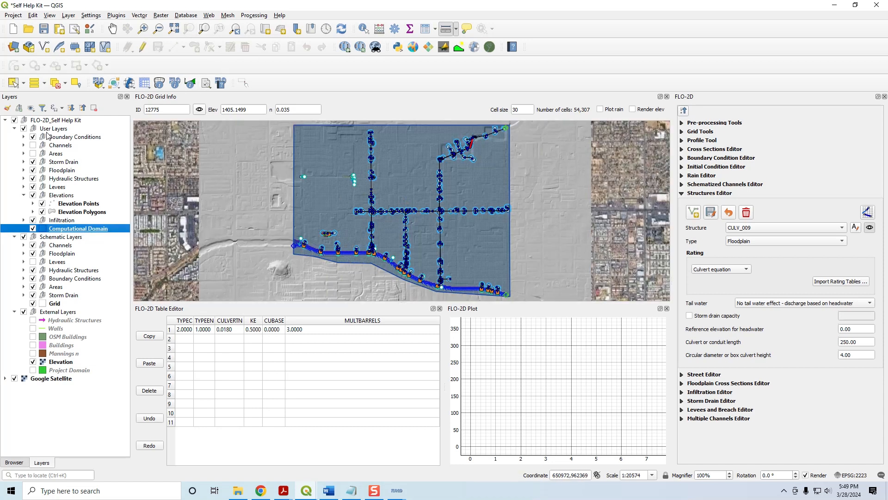
click(44, 30)
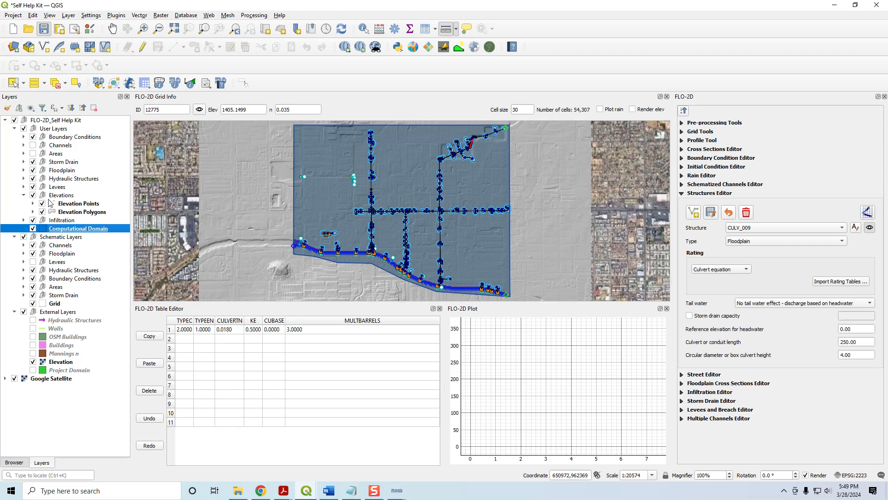